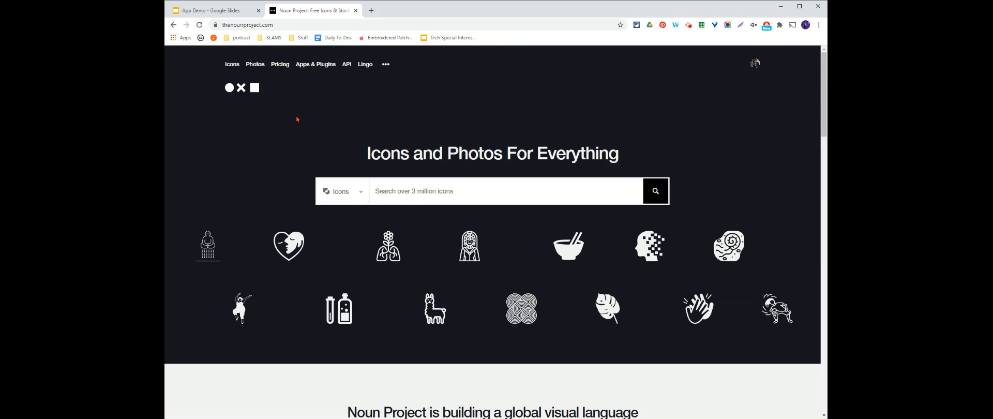
- Search the Noun Project icons for "alpaca" and open the solid black alpaca face by Linseed Studio
left_click(413, 192)
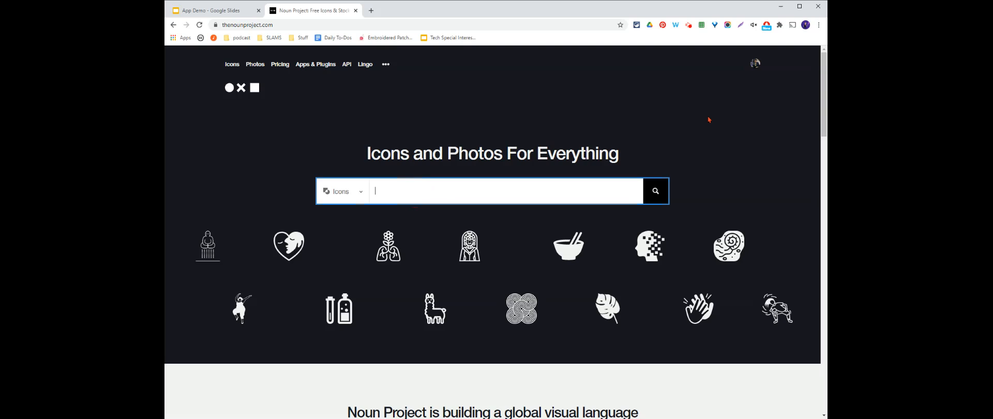
type("alpaca")
key("Return")
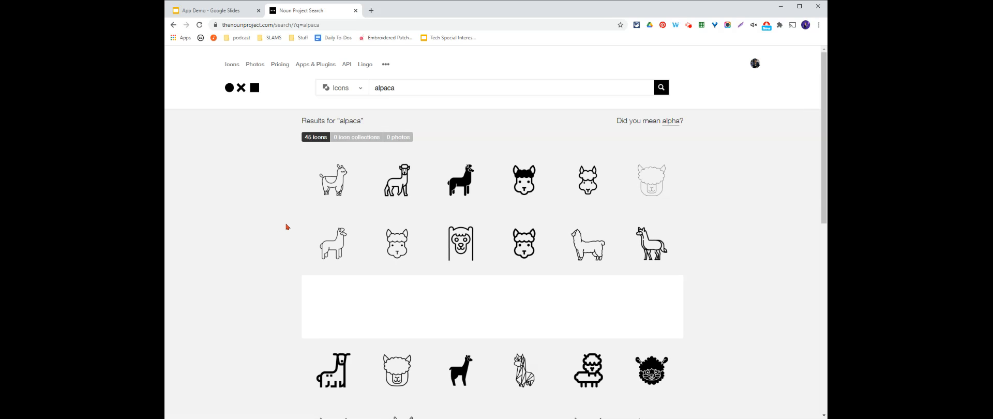
scroll(287, 227, "down", 3)
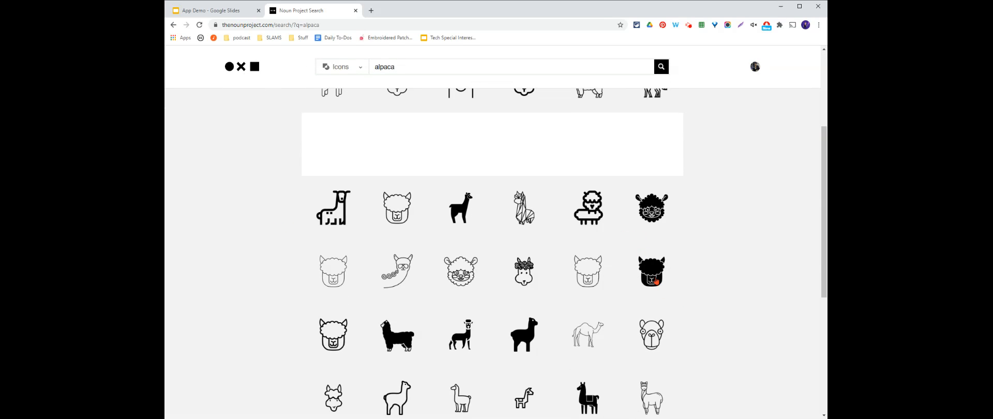
left_click(653, 273)
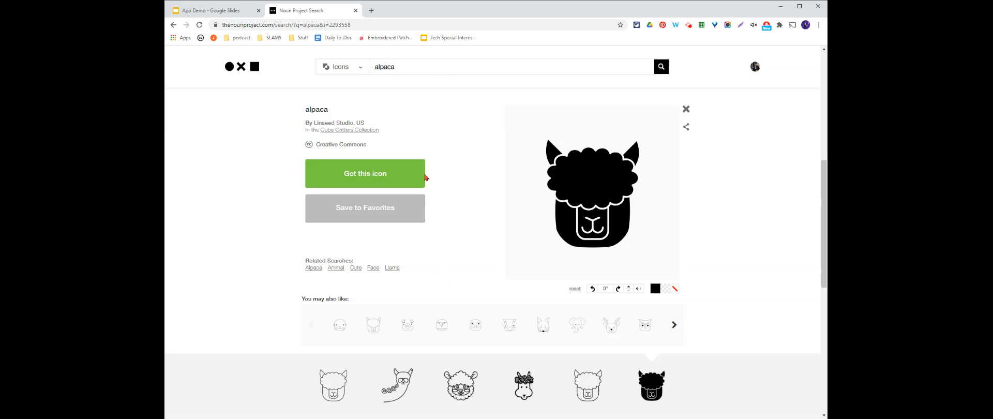
- Choose the free Basic Download for the alpaca icon and copy its attribution text
left_click(356, 177)
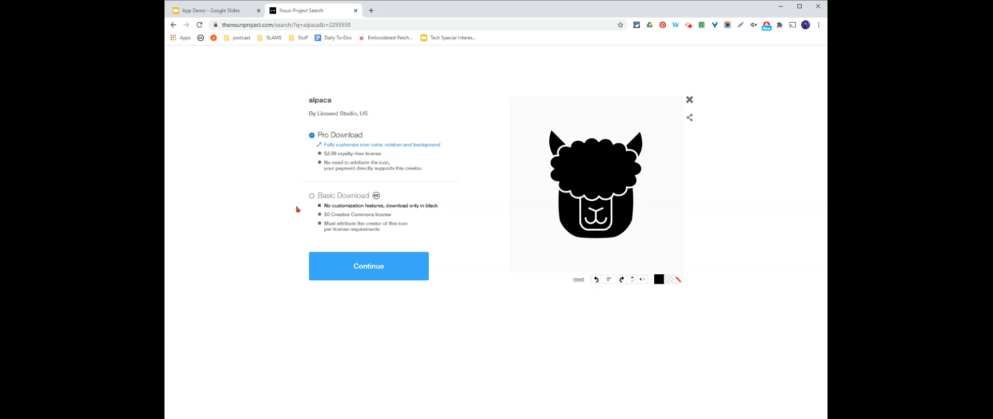
left_click(311, 196)
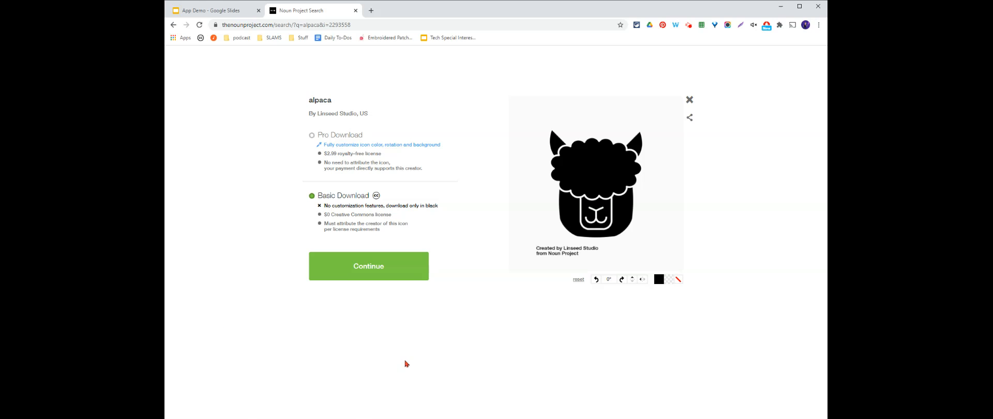
left_click(357, 268)
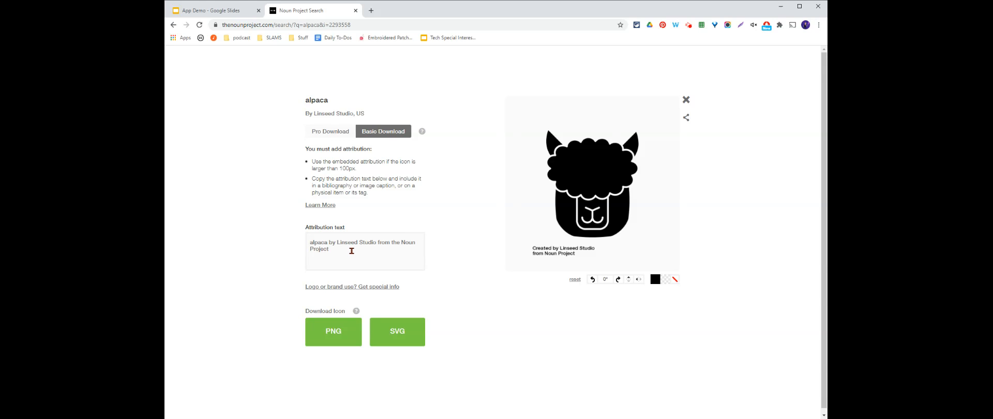
left_click(328, 251)
key("ctrl+c")
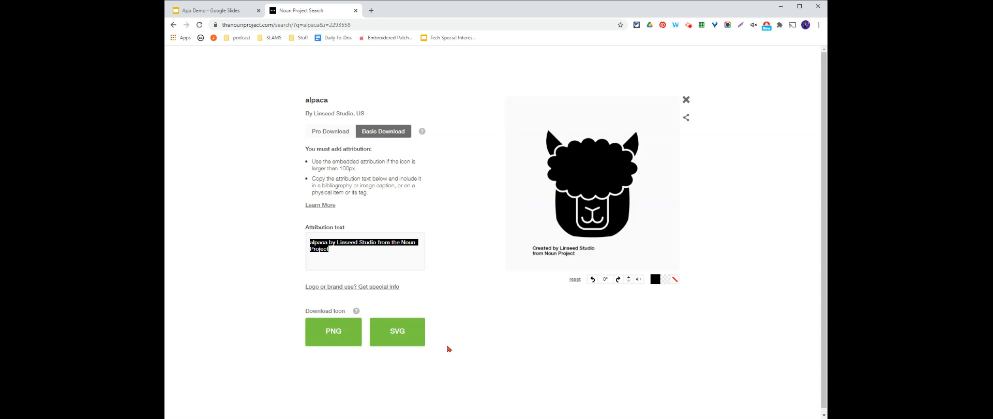
- Switch to the App Demo presentation and draw a large text box below the heading on the Citations slide
left_click(226, 11)
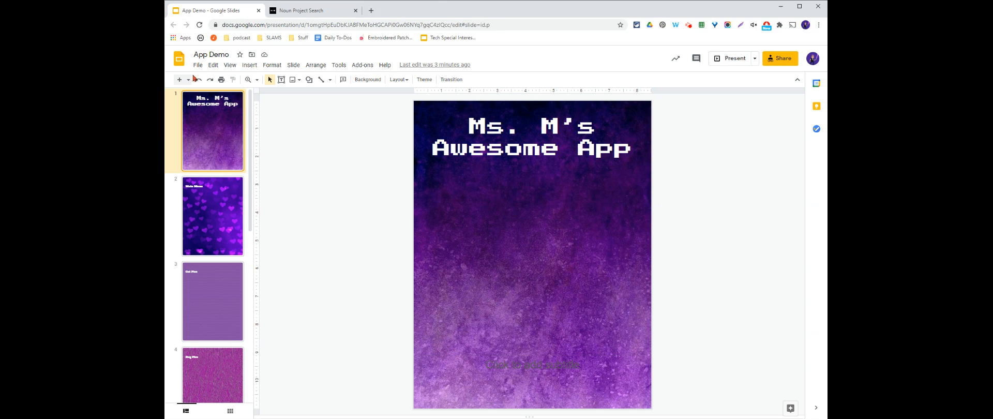
scroll(209, 306, "down", 6)
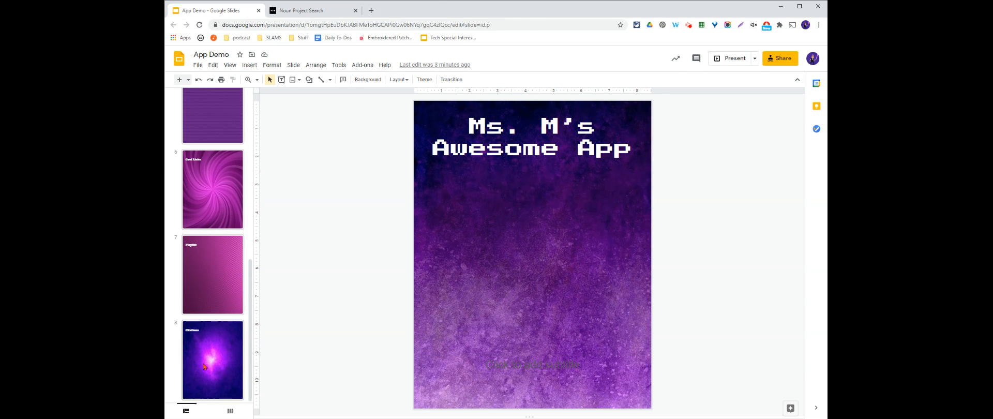
left_click(204, 367)
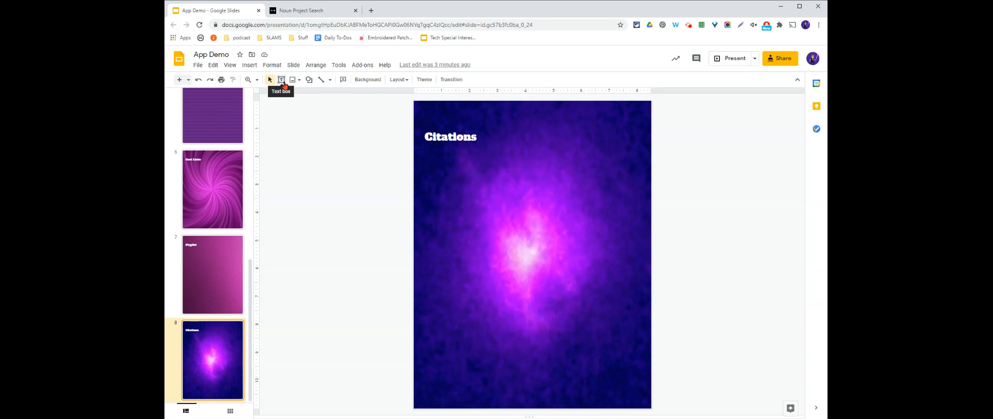
left_click(284, 83)
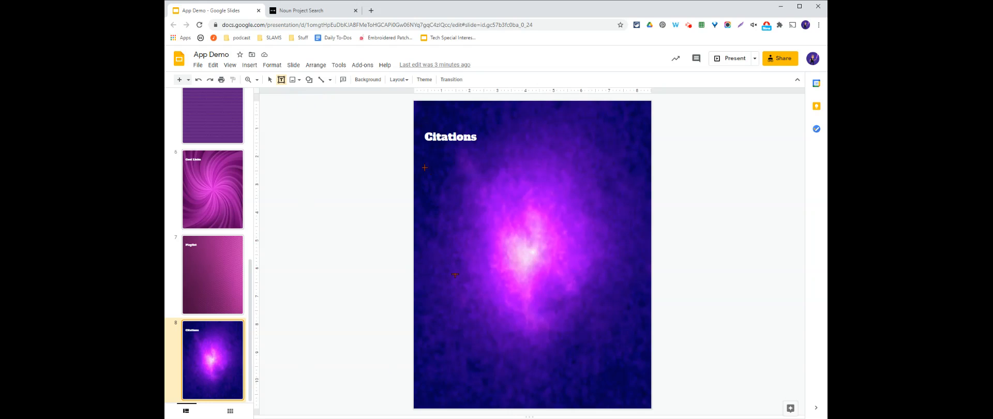
left_click_drag(422, 155, 644, 396)
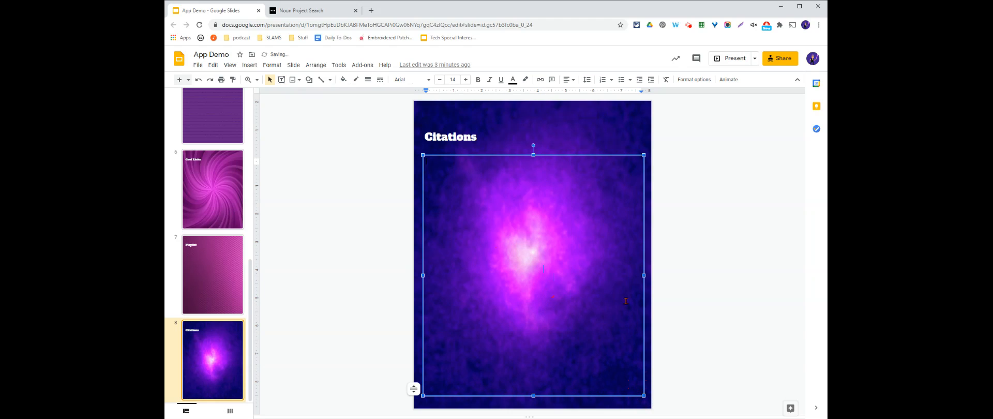
- Set the new text box's text color to white, paste the alpaca attribution and start a new line below it
left_click(513, 81)
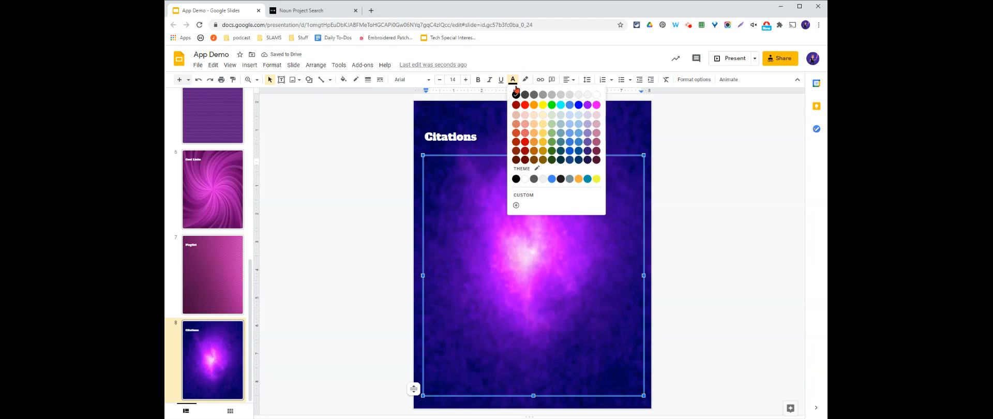
left_click(595, 97)
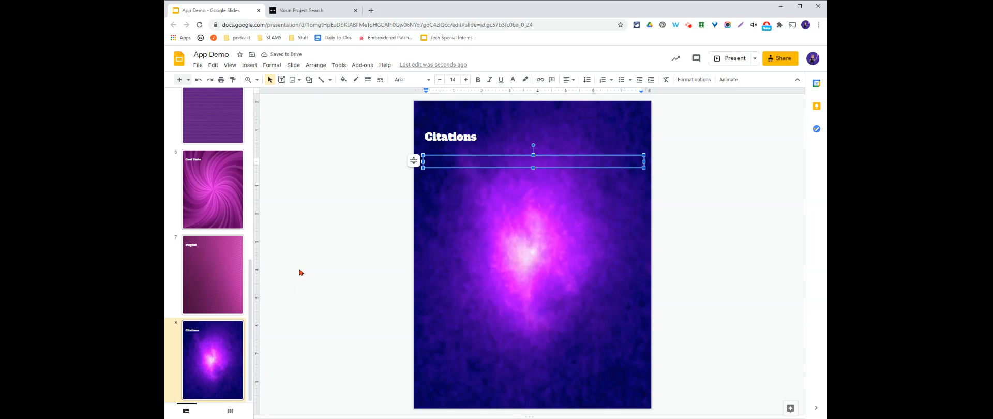
key("ctrl+v")
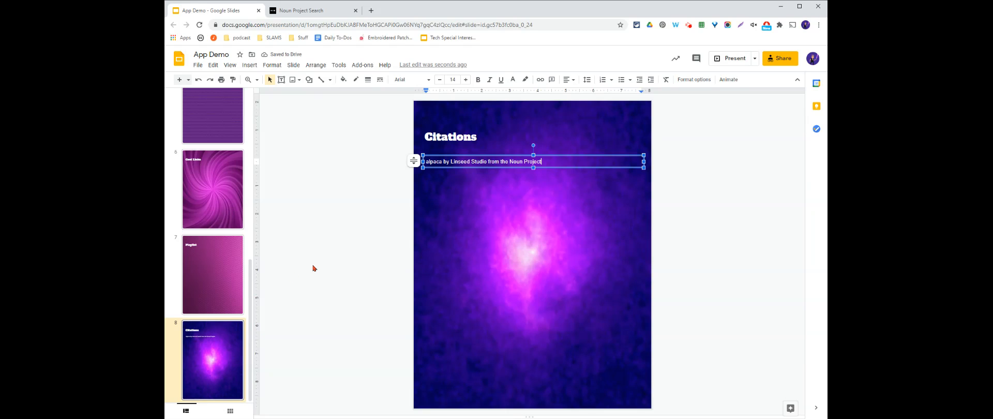
key("Return")
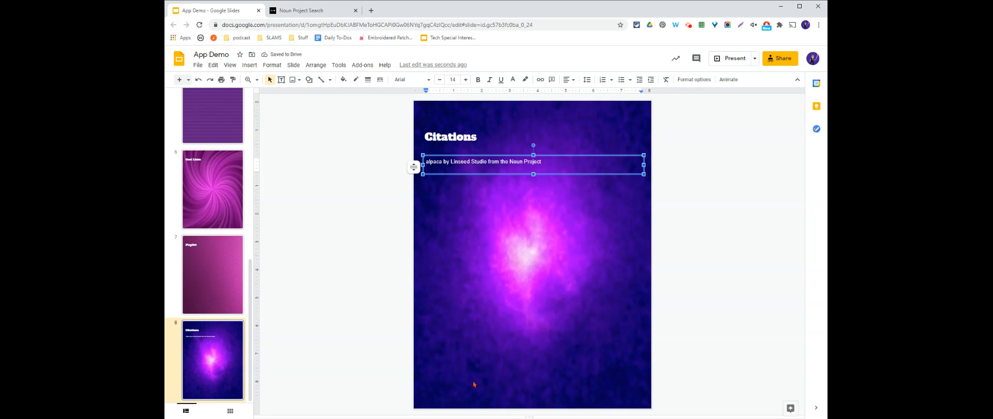
- Return to the Noun Project page and download the alpaca icon as a PNG
left_click(303, 11)
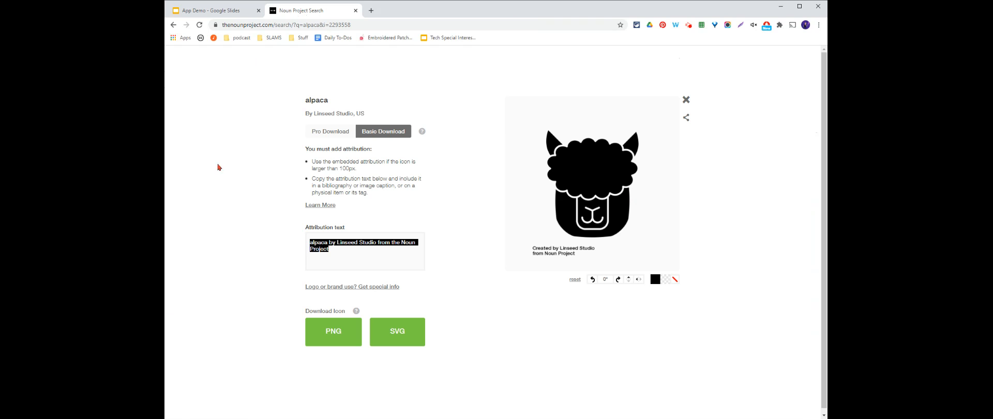
left_click(326, 338)
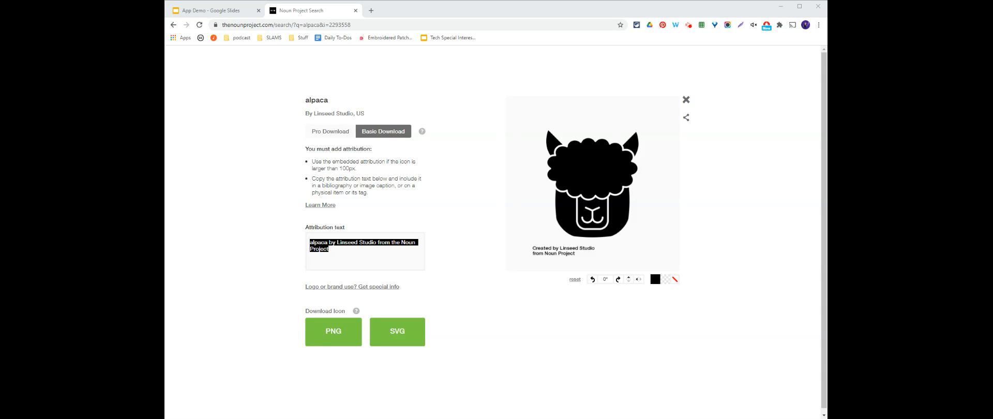
left_click(468, 241)
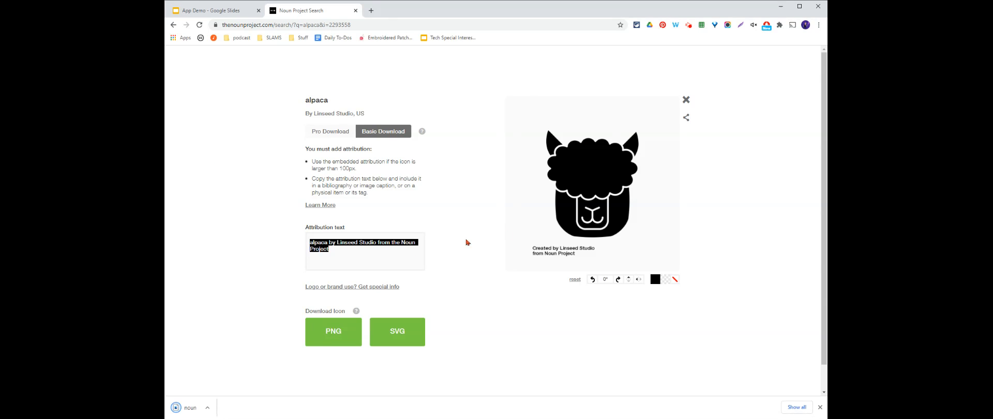
- Switch to the App Demo presentation and insert the downloaded alpaca PNG from the computer onto the title slide
left_click(217, 12)
scroll(220, 144, "up", 7)
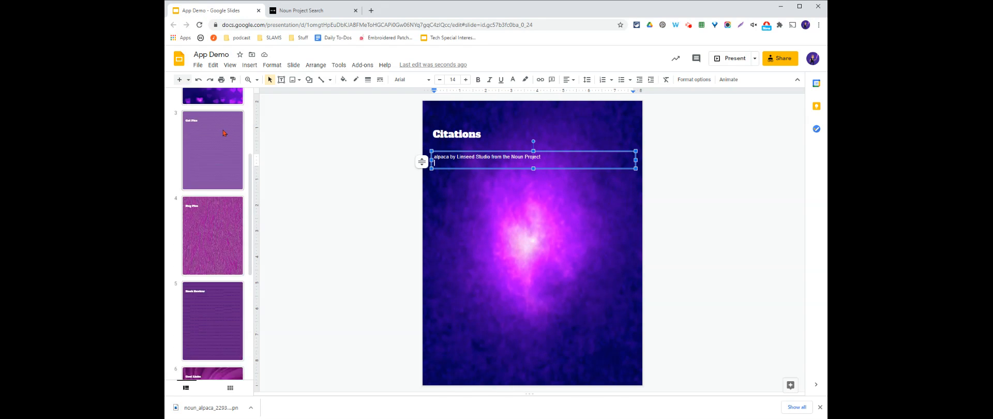
left_click(221, 127)
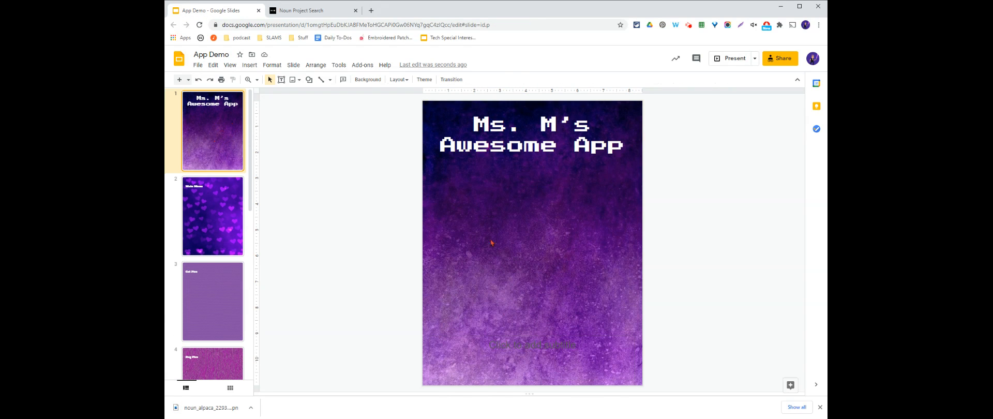
left_click(294, 80)
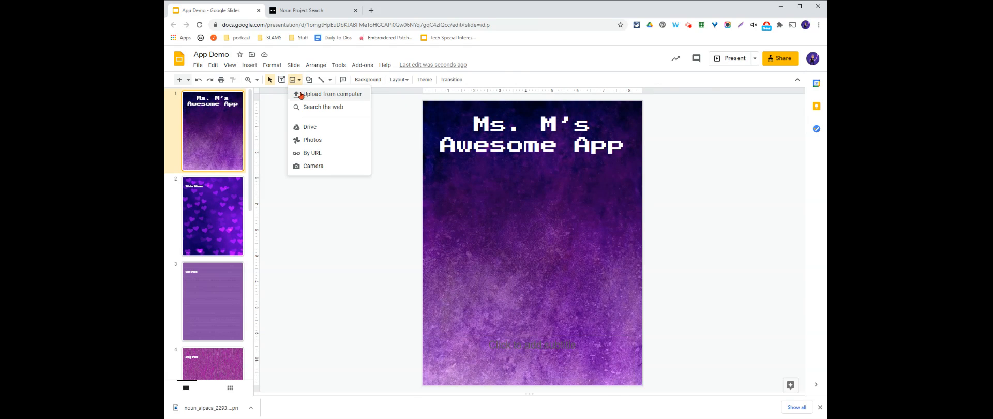
left_click(311, 94)
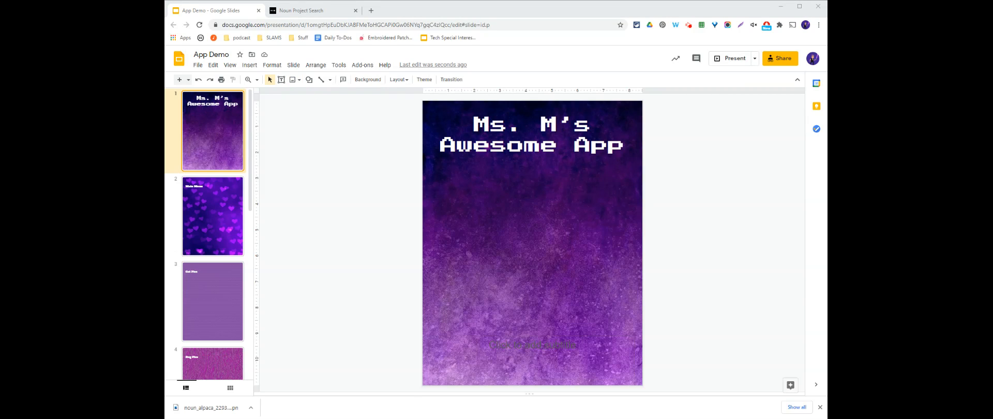
left_click(339, 334)
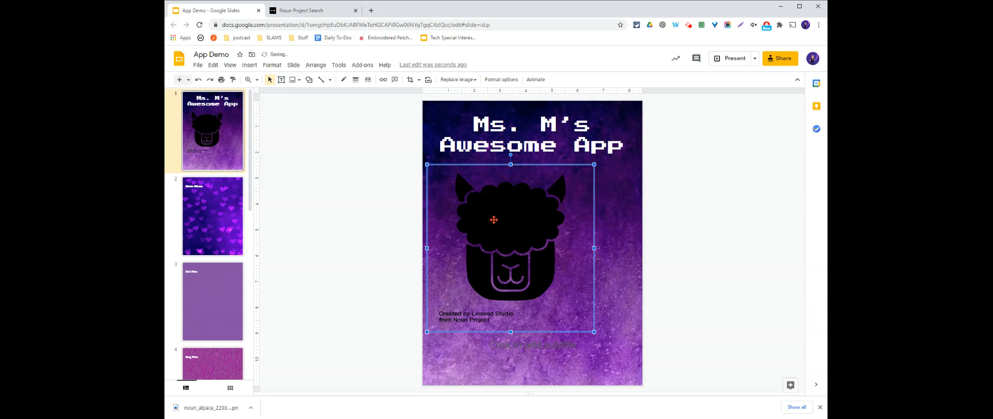
- Center the alpaca image horizontally on the title slide, below the title
left_click(497, 239)
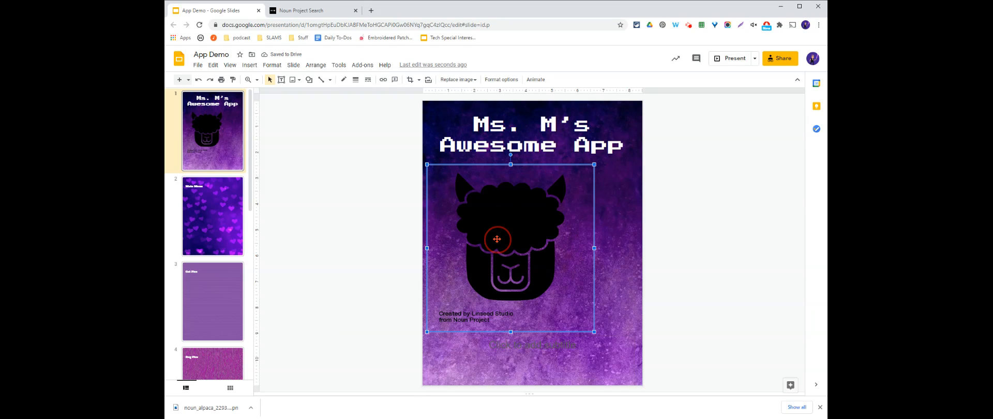
left_click_drag(497, 239, 518, 238)
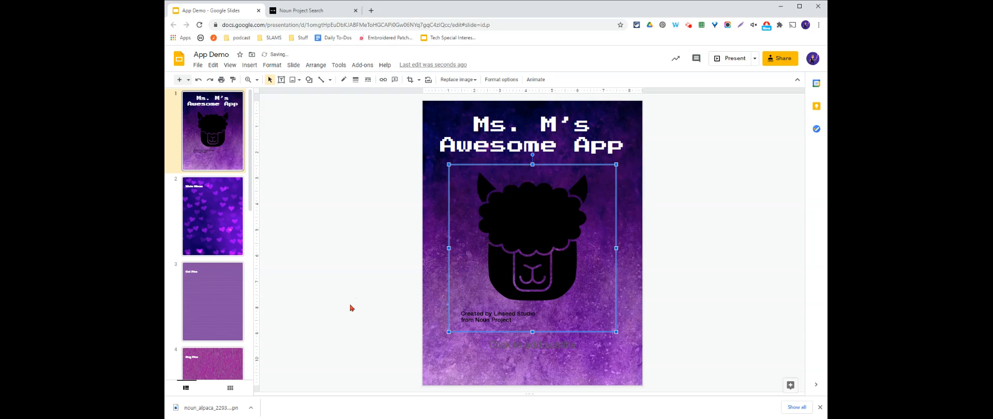
left_click(319, 256)
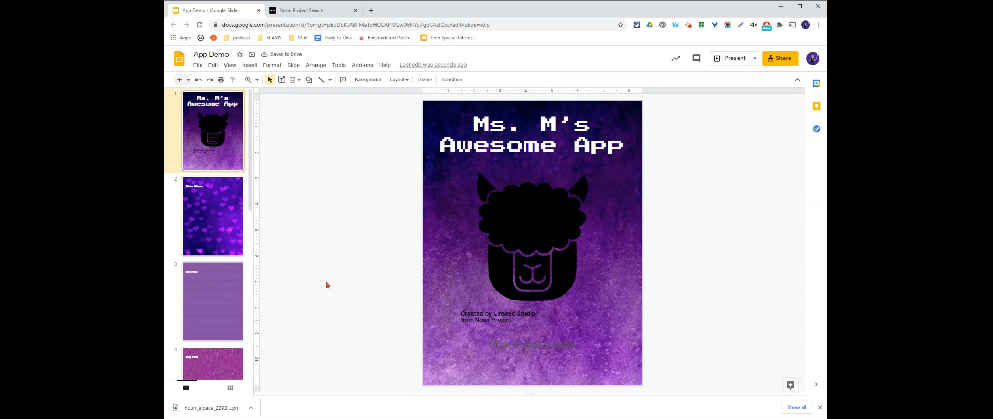
- Enter "Tap the alpaca to begin!" as the title slide's subtitle and format it in white Alfa Slab One
left_click(527, 346)
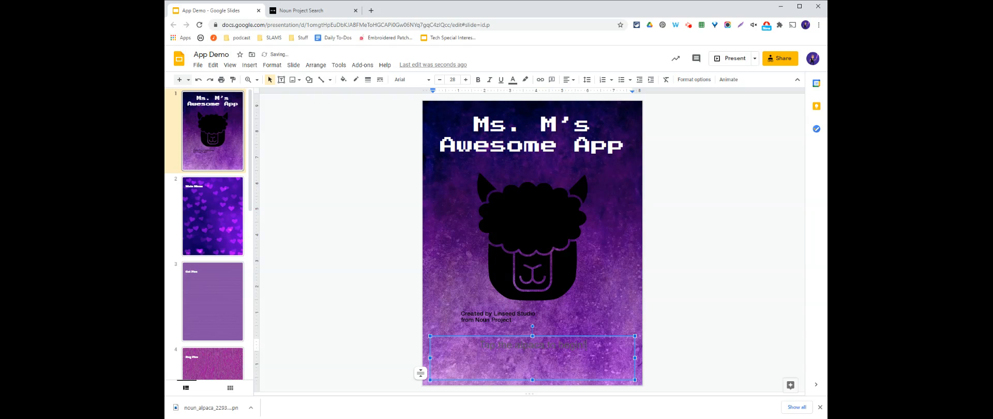
key("ctrl+a")
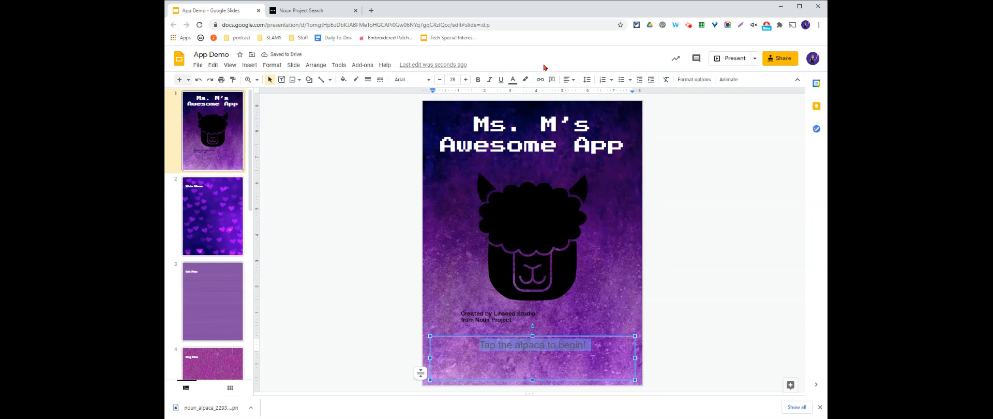
left_click(513, 79)
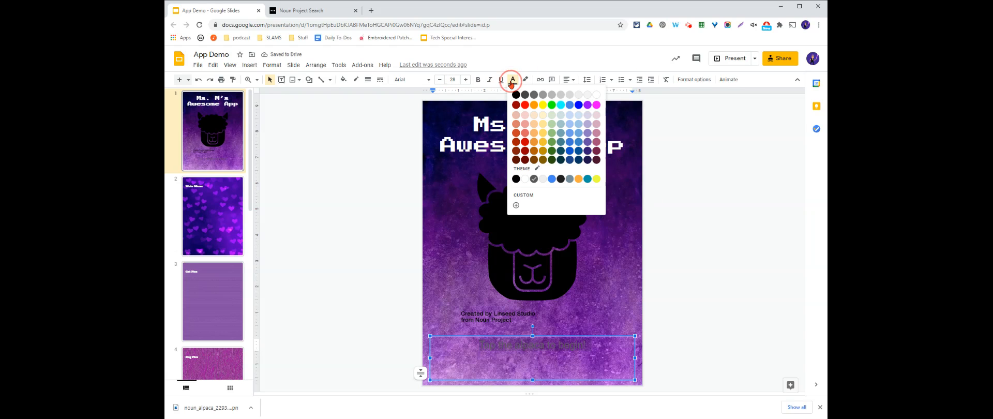
left_click(595, 97)
left_click(403, 79)
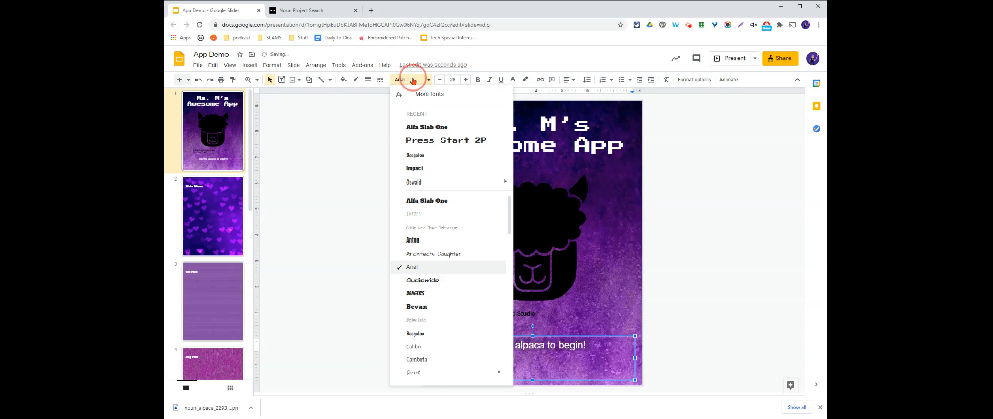
left_click(443, 128)
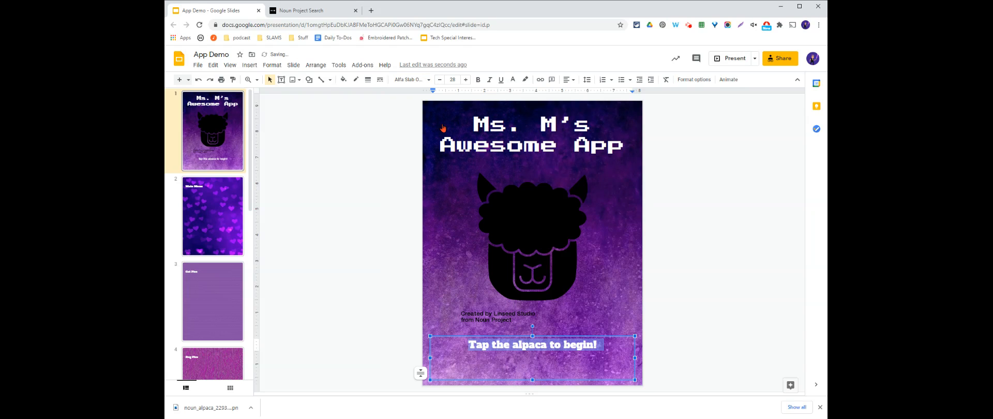
left_click(356, 209)
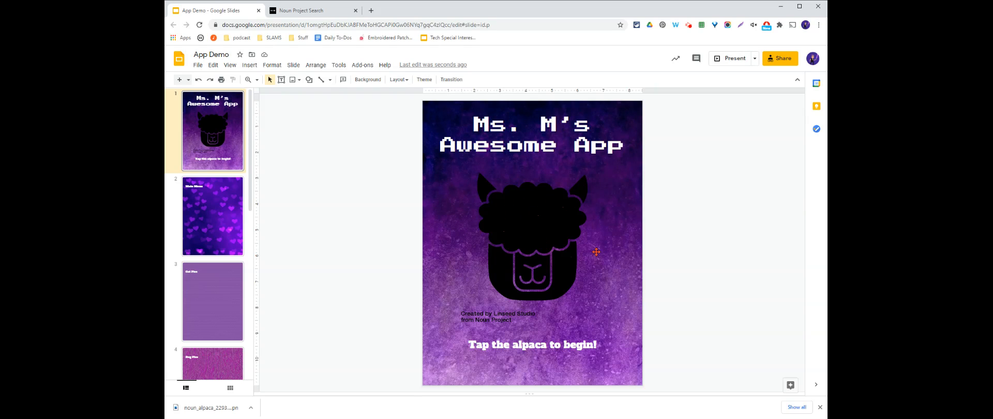
- Replace the title slide's alpaca image with a rounded rectangle about 5.5 inches wide between the title and subtitle
left_click(531, 226)
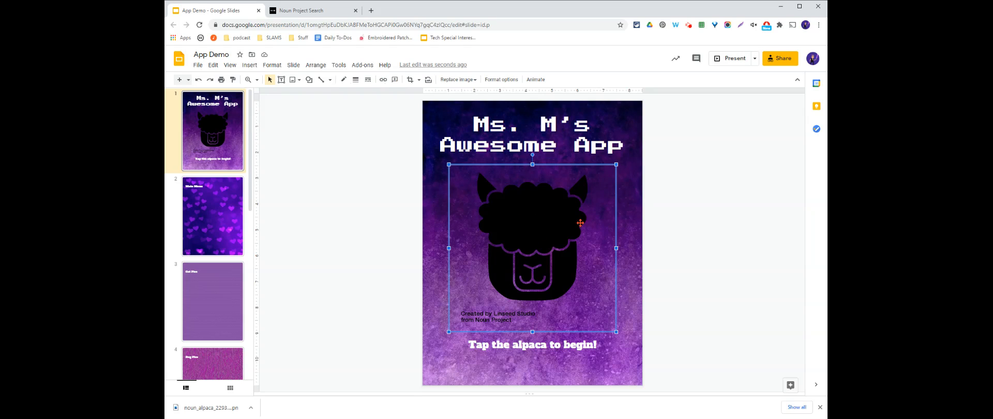
key("Delete")
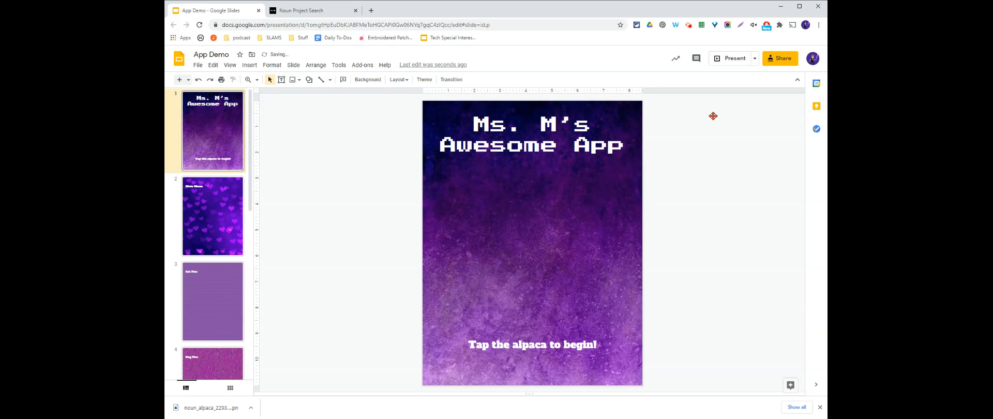
left_click(309, 81)
mouse_move(329, 94)
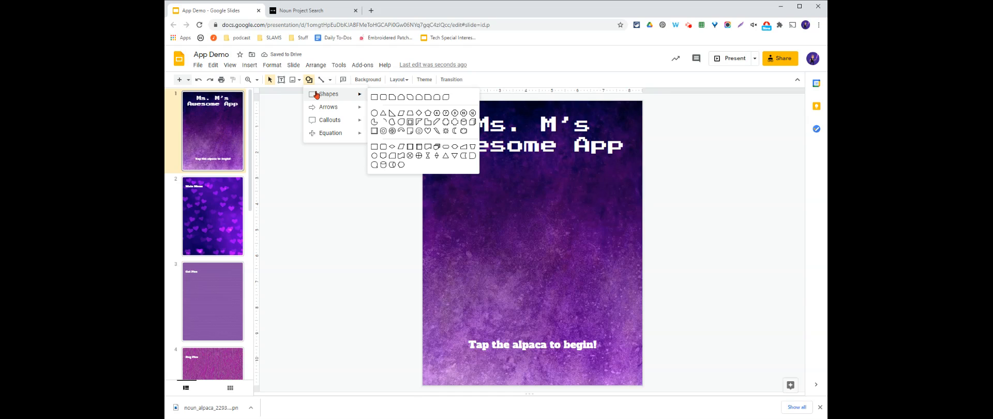
left_click(383, 99)
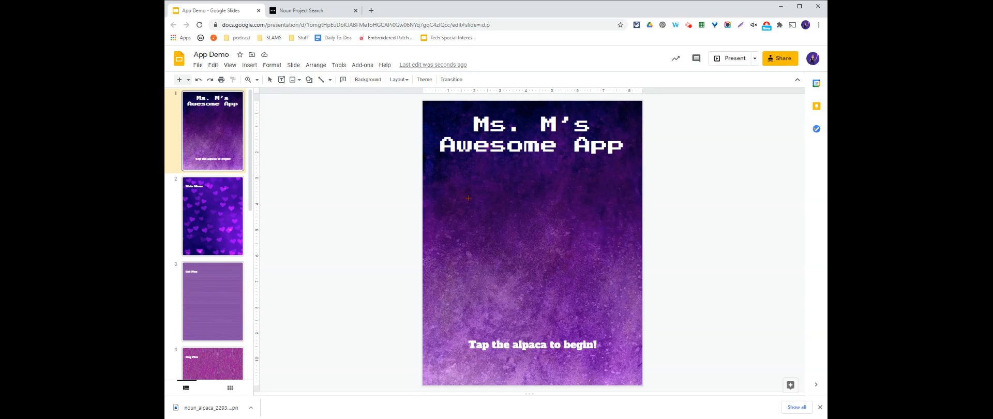
left_click_drag(462, 178, 604, 318)
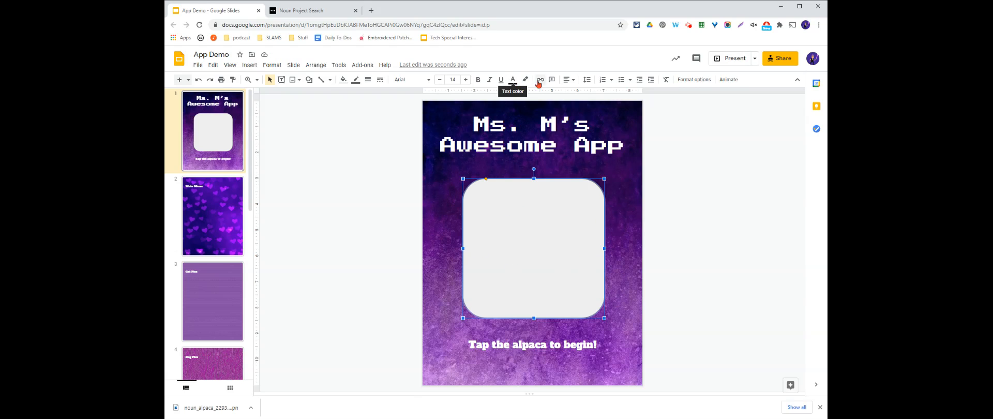
- Fill the title slide's rounded rectangle with the second-lightest shade of light purple
left_click(341, 80)
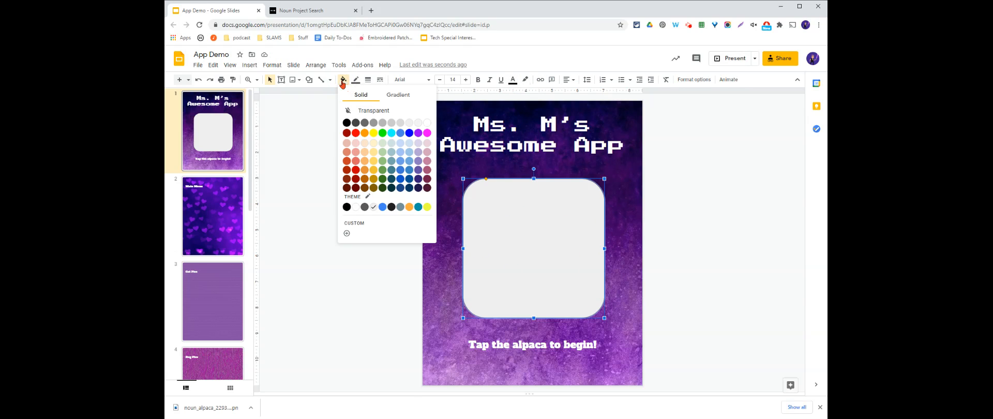
left_click(417, 144)
left_click(346, 83)
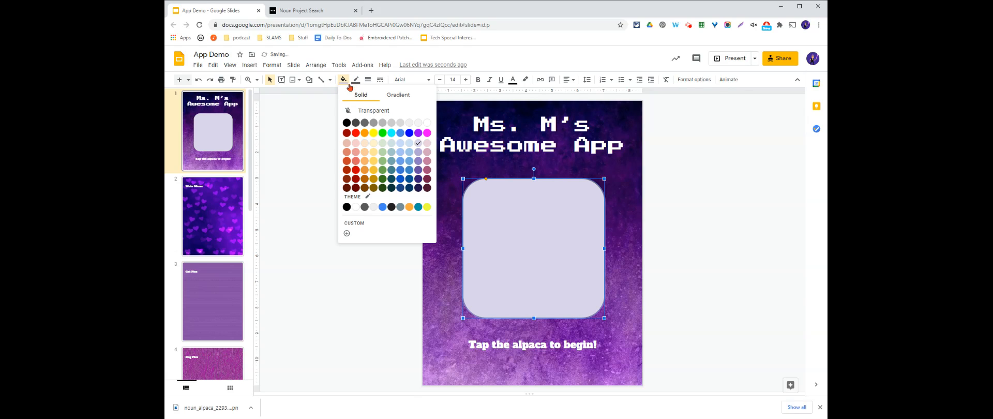
left_click(417, 155)
left_click(334, 264)
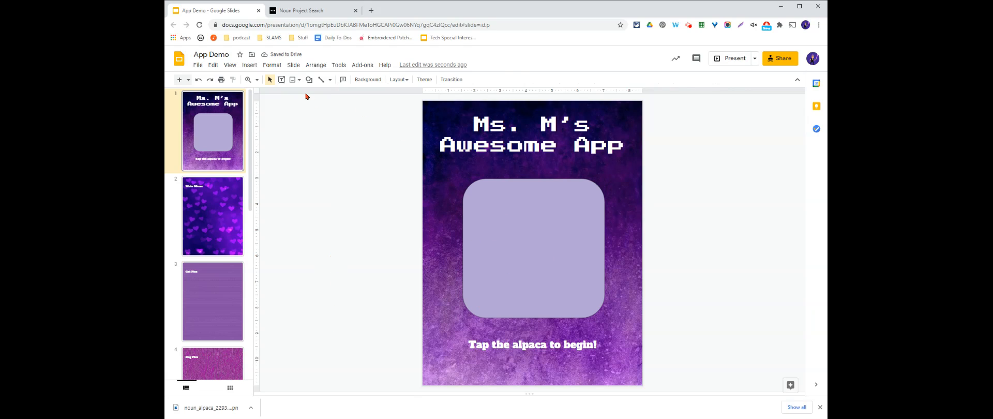
- Insert the alpaca PNG from the computer again, shrink it and place it over the light purple rounded square
left_click(293, 79)
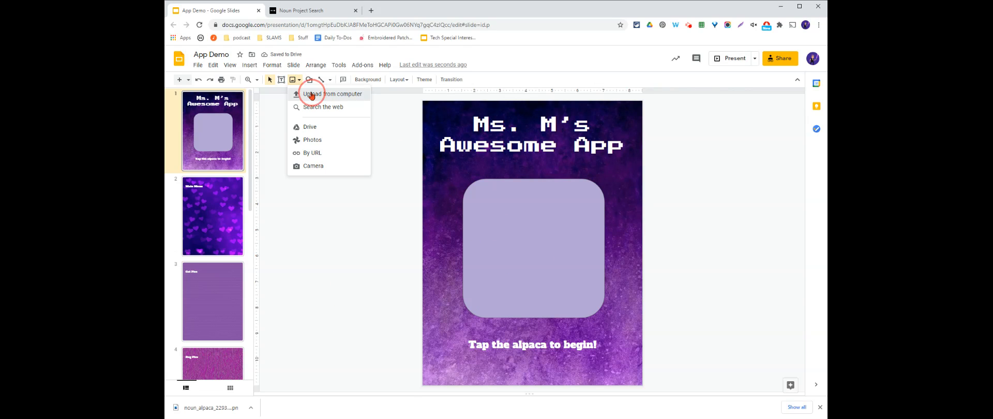
left_click(310, 95)
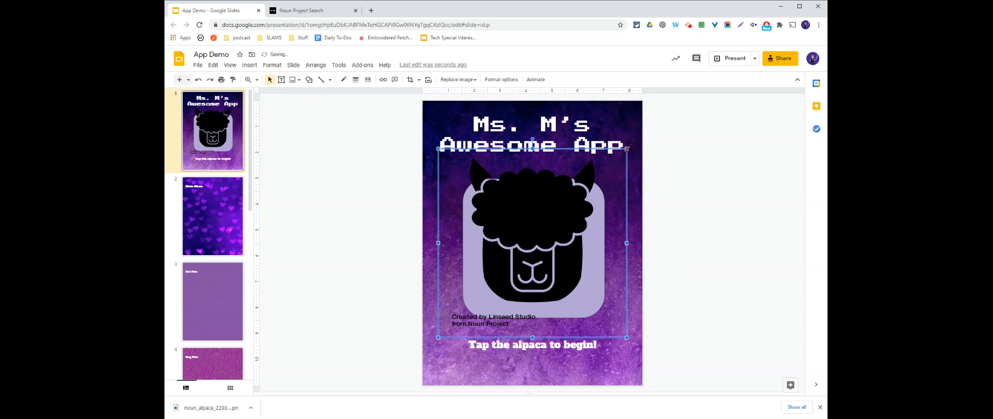
left_click_drag(627, 149, 592, 195)
left_click_drag(526, 246, 551, 259)
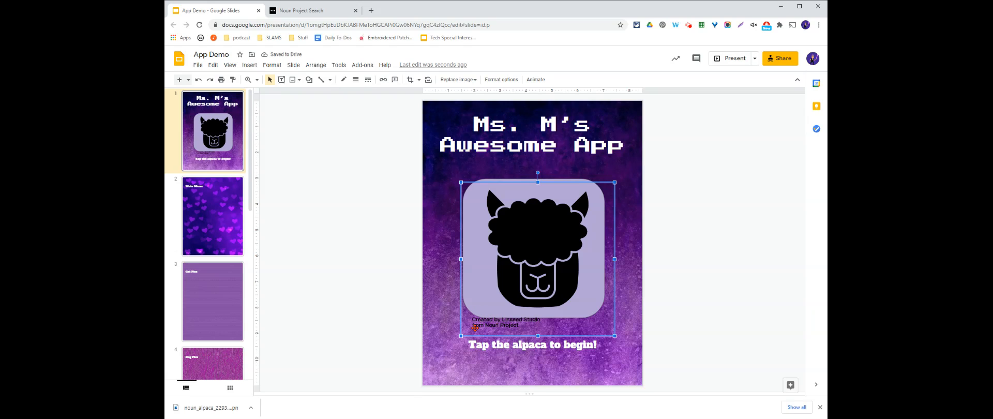
- Check the alpaca credit on the Citations slide and crop the attribution text off the title slide's alpaca image
scroll(173, 235, "down", 5)
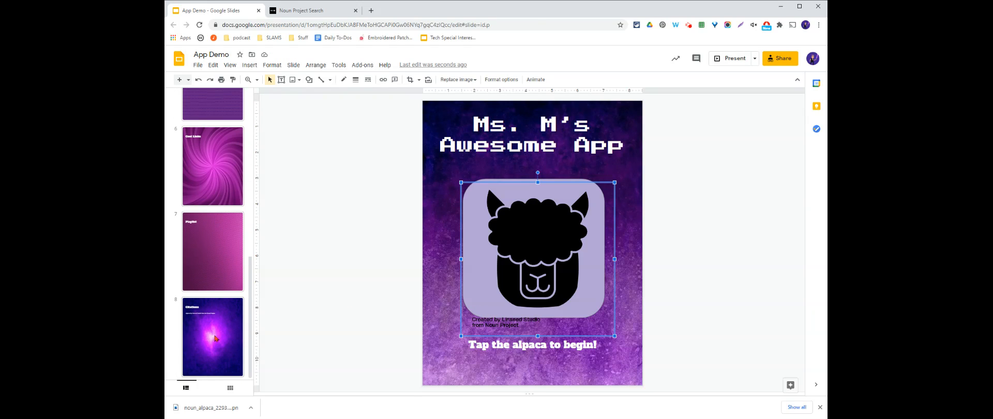
left_click(213, 337)
scroll(225, 260, "up", 5)
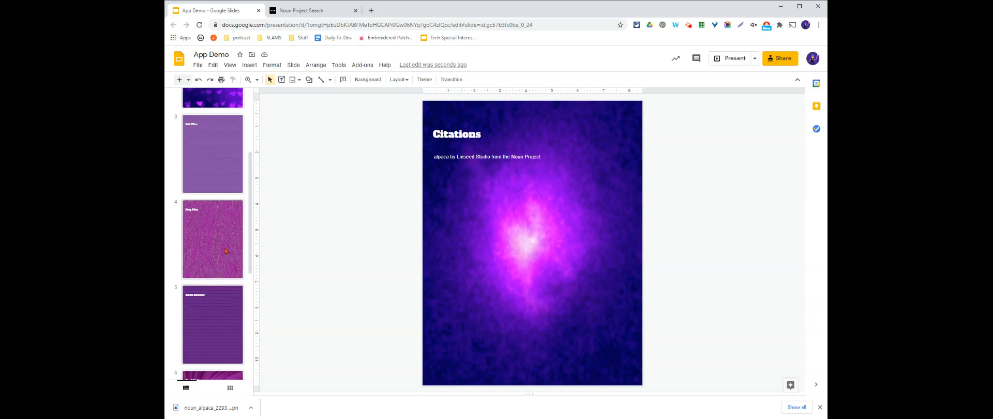
left_click(212, 130)
left_click(534, 266)
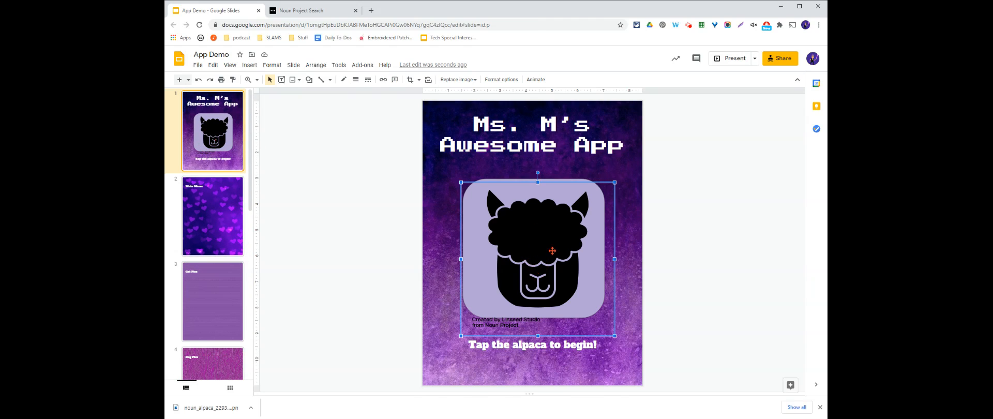
left_click(409, 79)
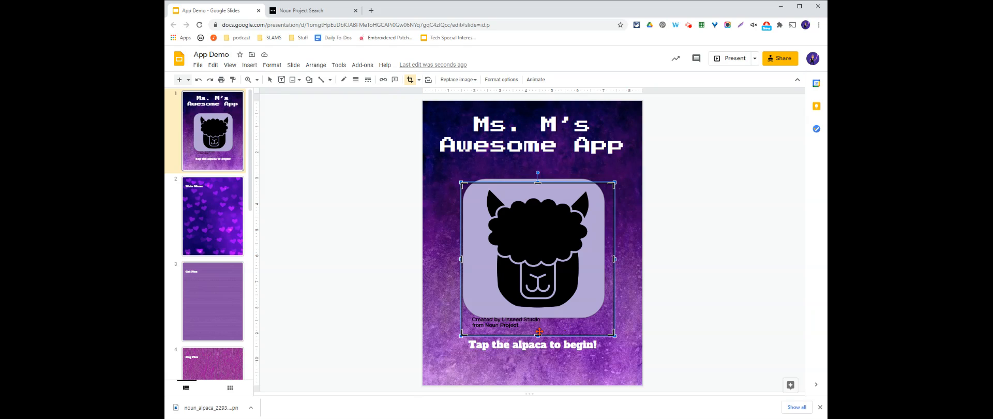
left_click_drag(538, 335, 530, 313)
key("Return")
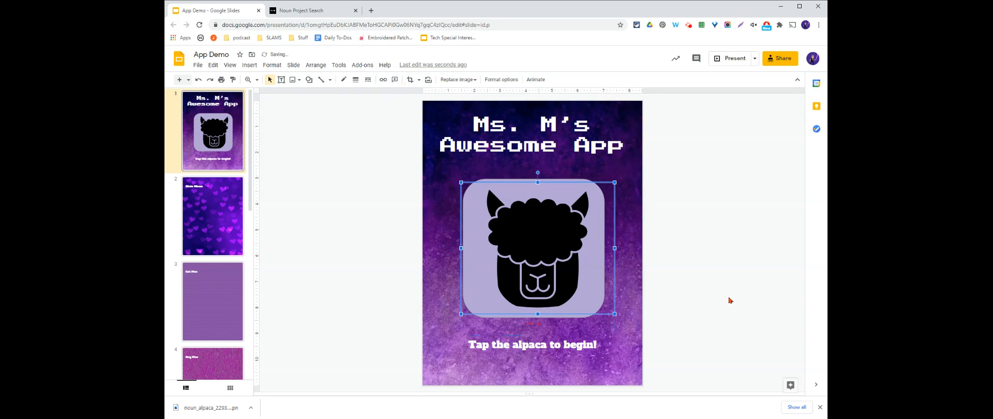
- Shift the cropped alpaca image so it is centered horizontally on the rounded square
left_click(388, 203)
left_click(536, 235)
left_click_drag(536, 236, 531, 236)
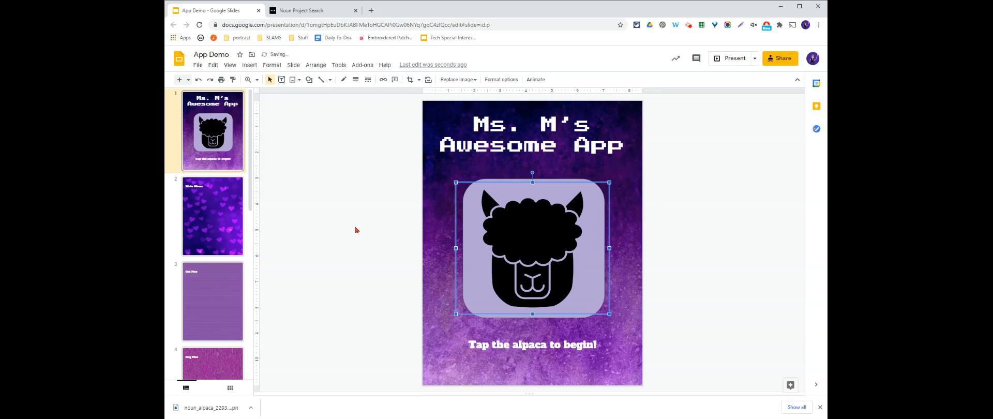
key("Right")
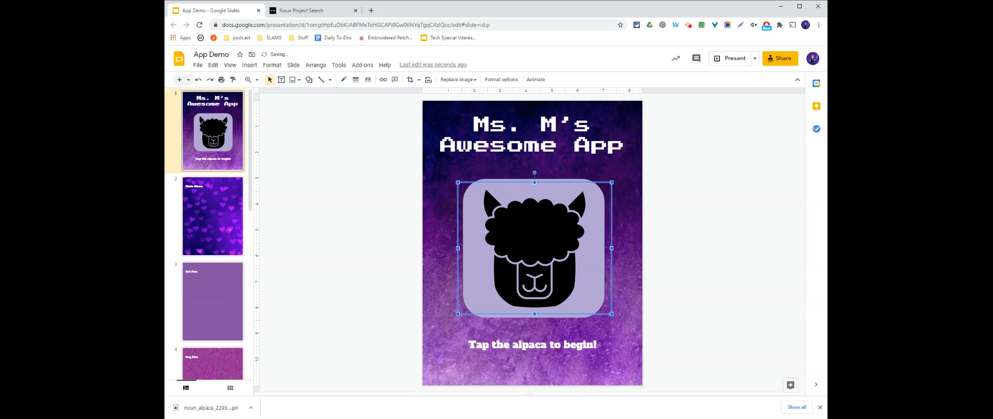
left_click(355, 228)
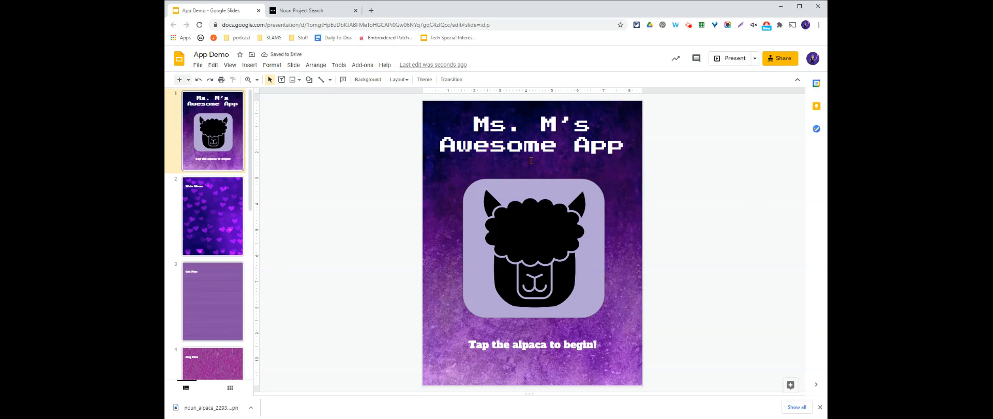
- Link the alpaca image on the title slide to Slide 2: Main Menu
left_click(533, 240)
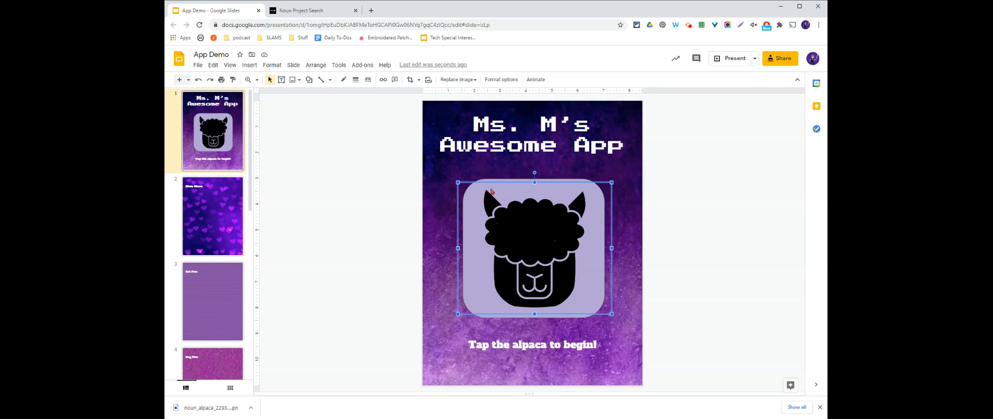
left_click(383, 80)
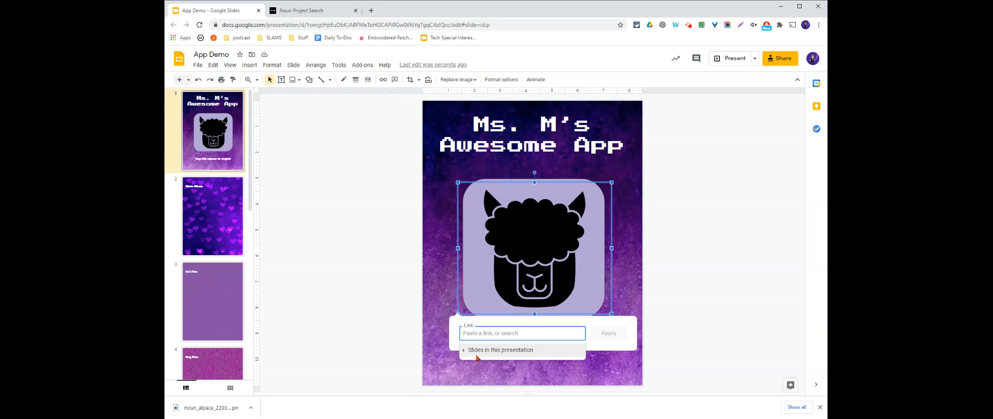
left_click(473, 349)
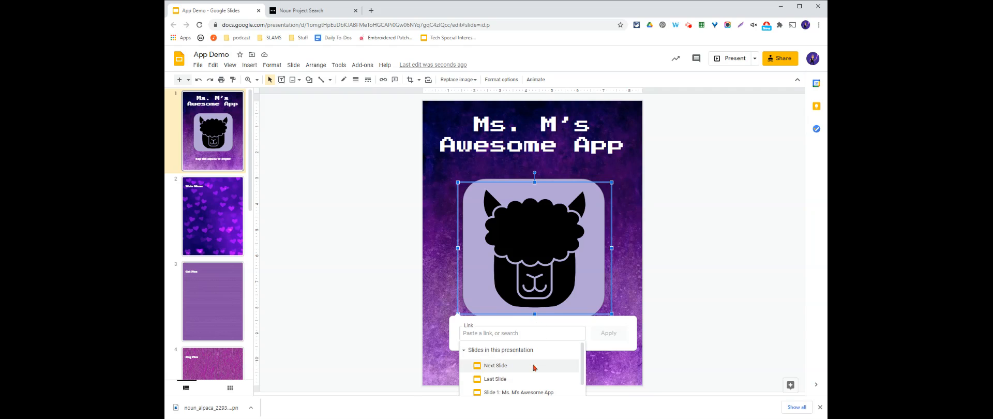
scroll(533, 371, "down", 1)
scroll(534, 371, "up", 2)
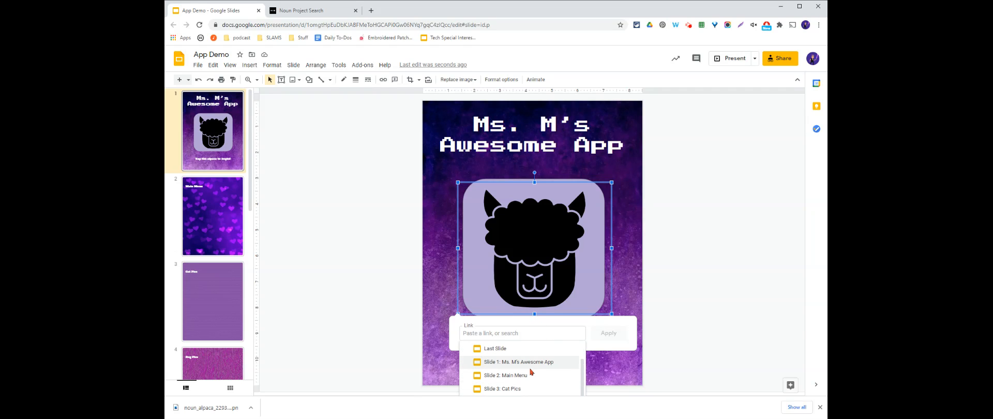
left_click(529, 375)
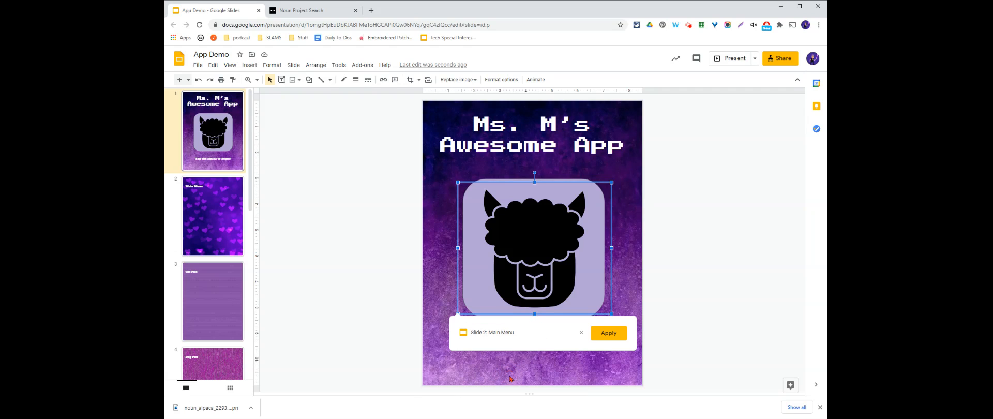
left_click(609, 333)
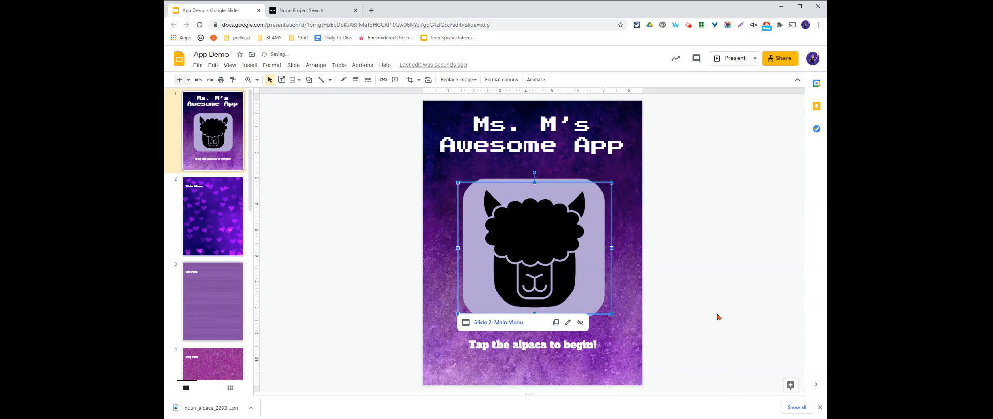
left_click(747, 312)
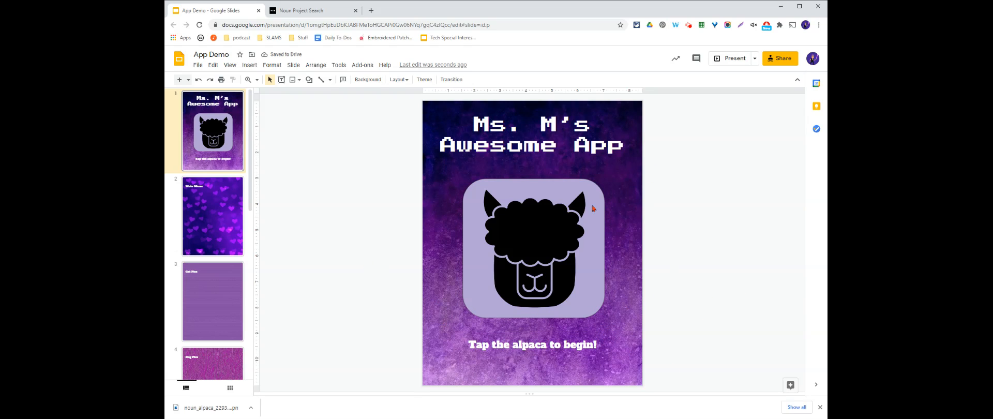
- Draw a rounded square about 2 inches wide below the Main Menu slide's heading and fill it with light purple
left_click(216, 229)
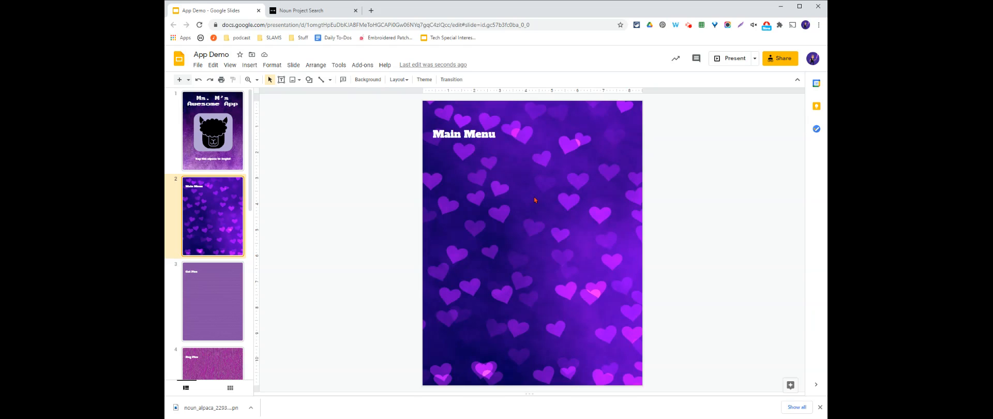
left_click(309, 81)
mouse_move(323, 94)
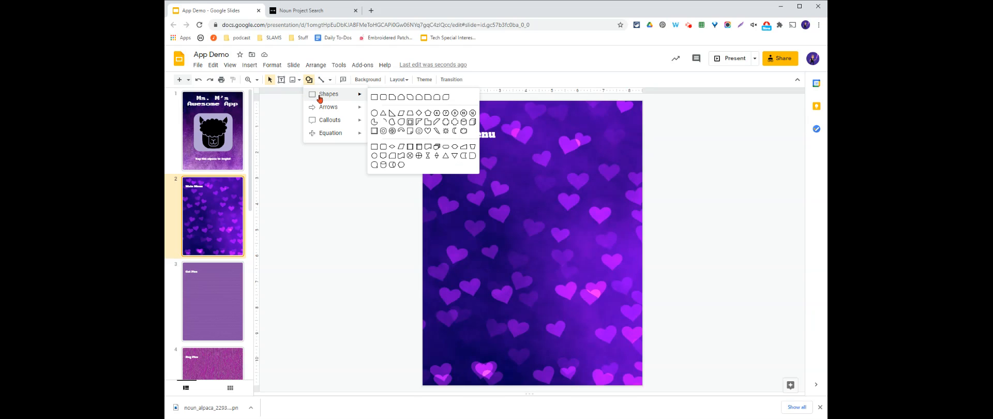
left_click(386, 98)
left_click_drag(438, 158, 489, 208)
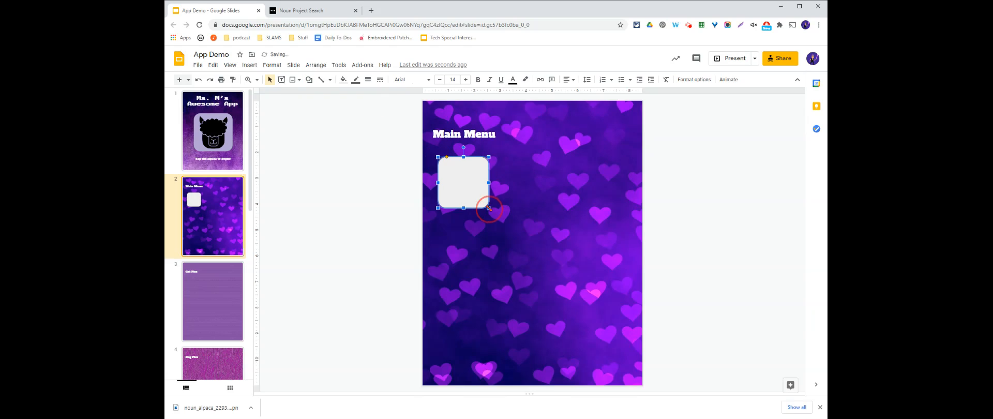
left_click(343, 79)
left_click(418, 151)
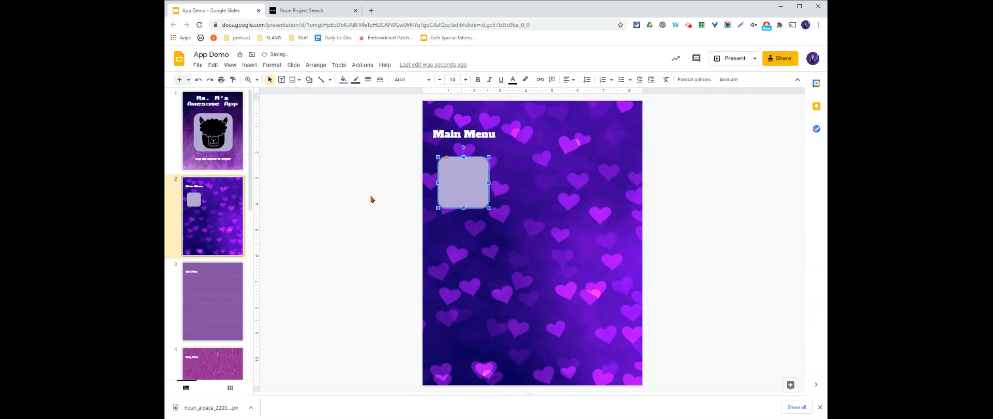
left_click_drag(475, 181, 474, 182)
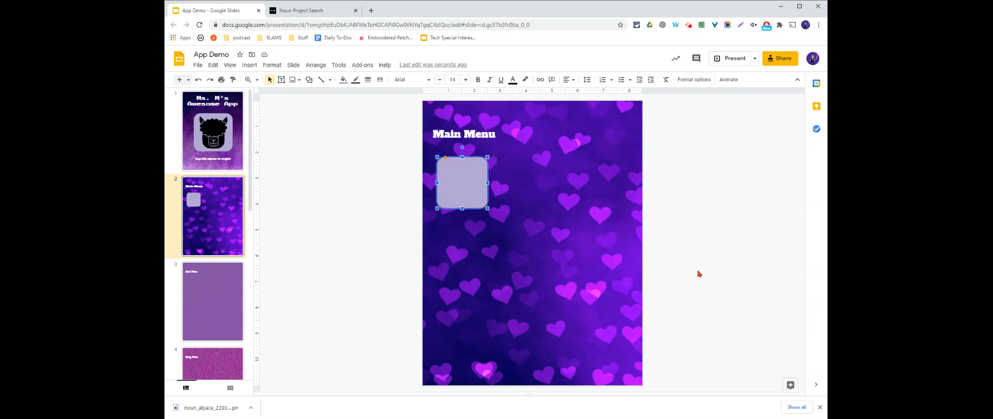
- Duplicate the Main Menu slide's rounded square five times
key("ctrl+d")
key("ctrl+d")
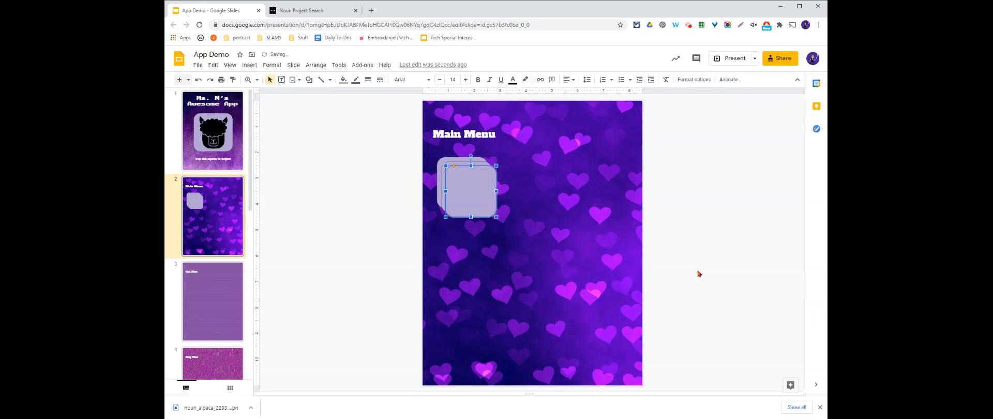
key("ctrl+d")
key("ctrl+d")
key("ctrl+d")
- Arrange the six rounded squares on the Main Menu slide in two rows of three
left_click(477, 204)
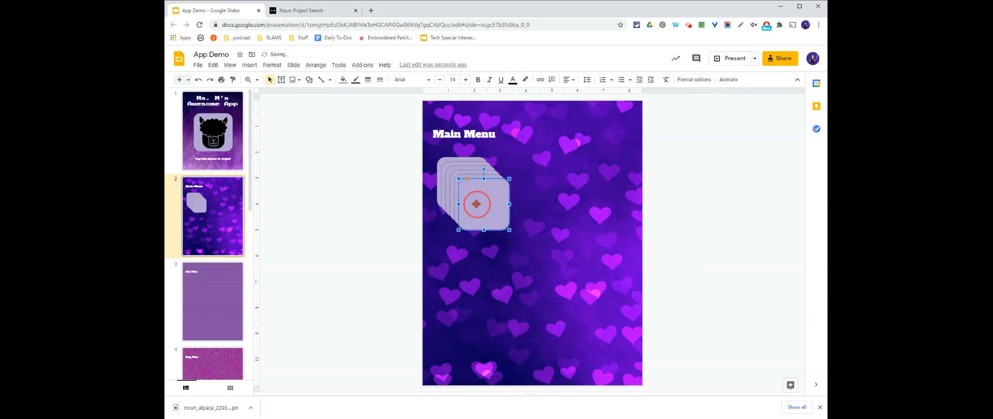
left_click_drag(477, 203, 612, 288)
left_click_drag(468, 189, 605, 185)
left_click_drag(458, 172, 460, 189)
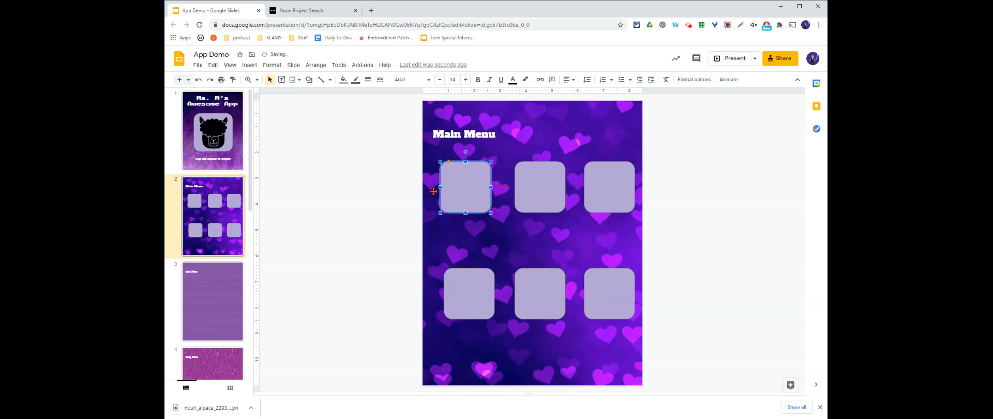
left_click(356, 208)
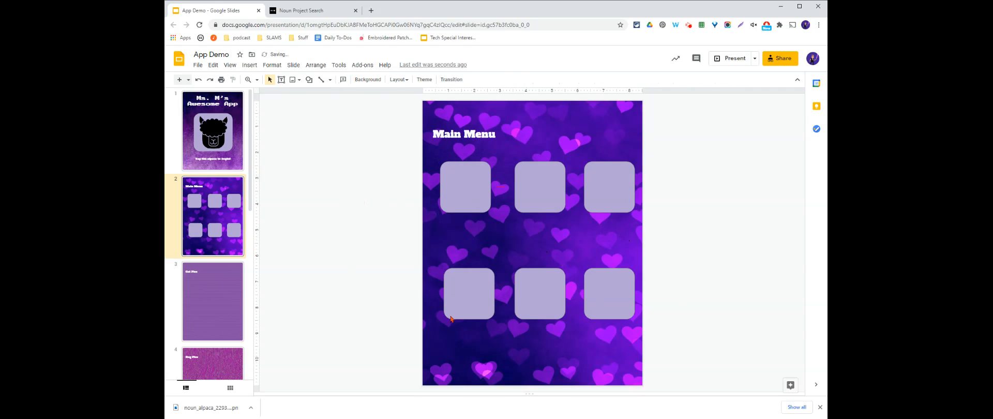
- Switch to the Noun Project, close the alpaca icon's details and search the icons for "cat"
left_click(288, 13)
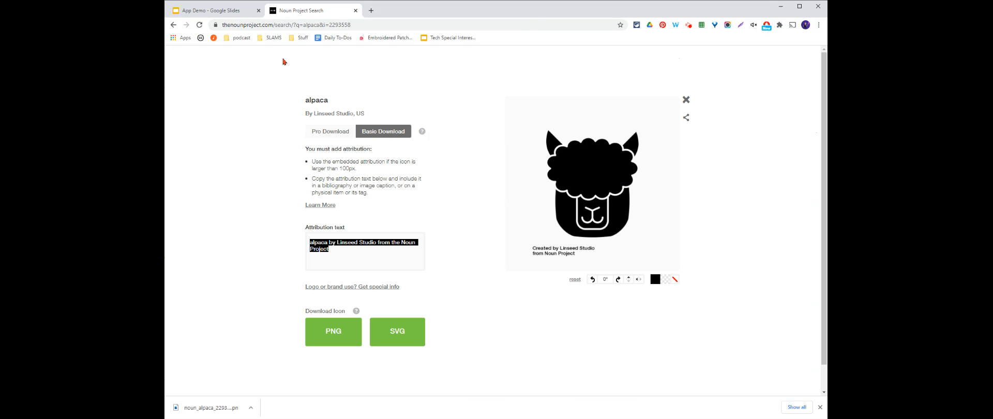
left_click(686, 100)
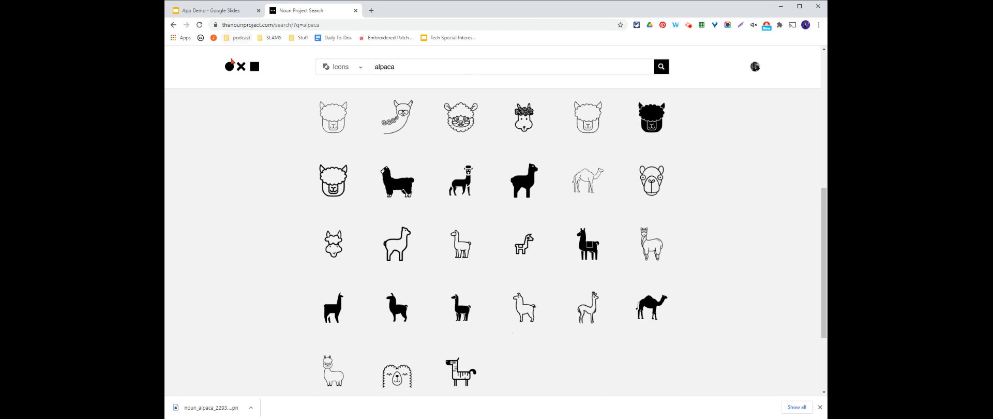
left_click(429, 66)
left_click_drag(430, 66, 356, 66)
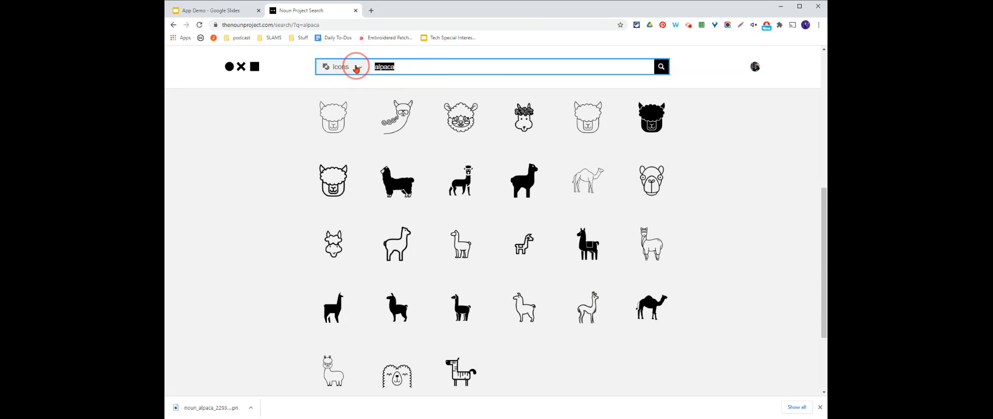
type("c")
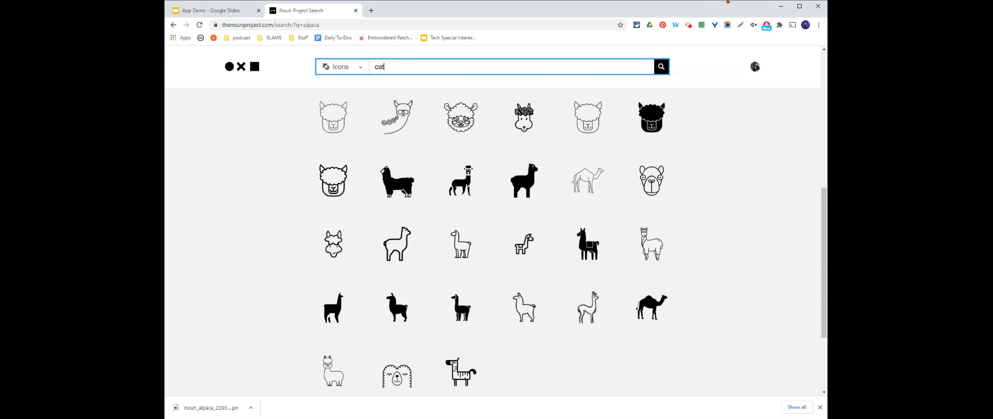
type("at")
key("Return")
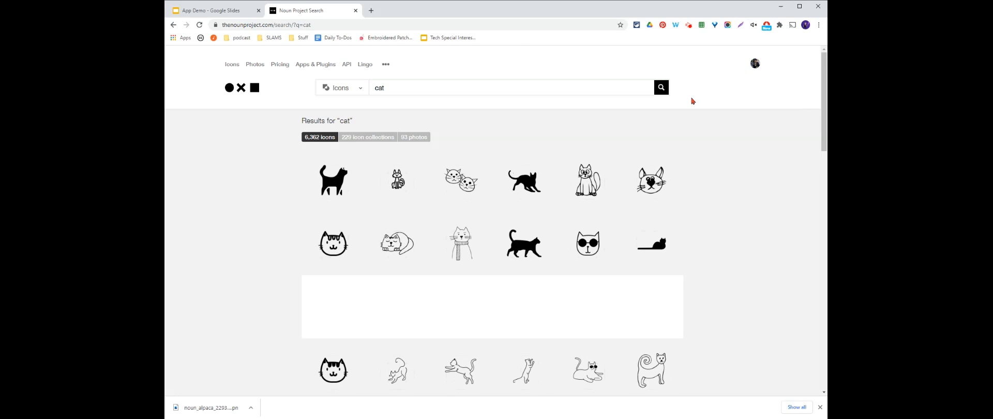
- Find and open the solid black cat face icon with small dot eyes and separate whiskers in the search results
scroll(508, 180, "down", 2)
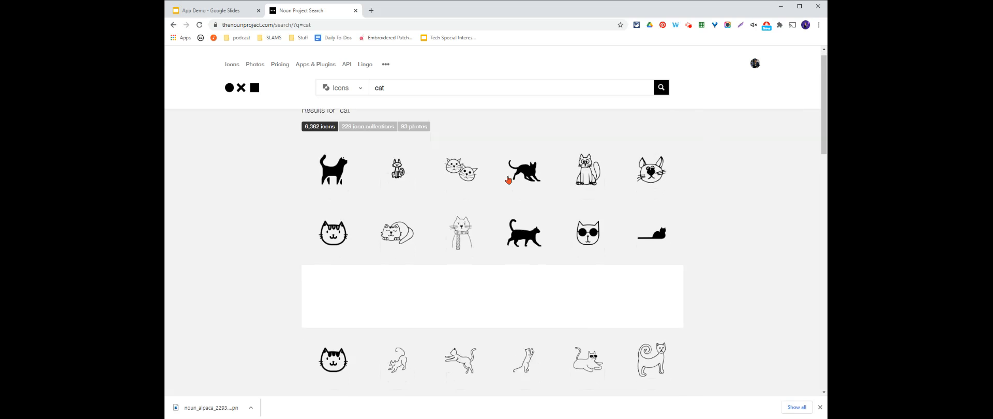
scroll(506, 191, "down", 5)
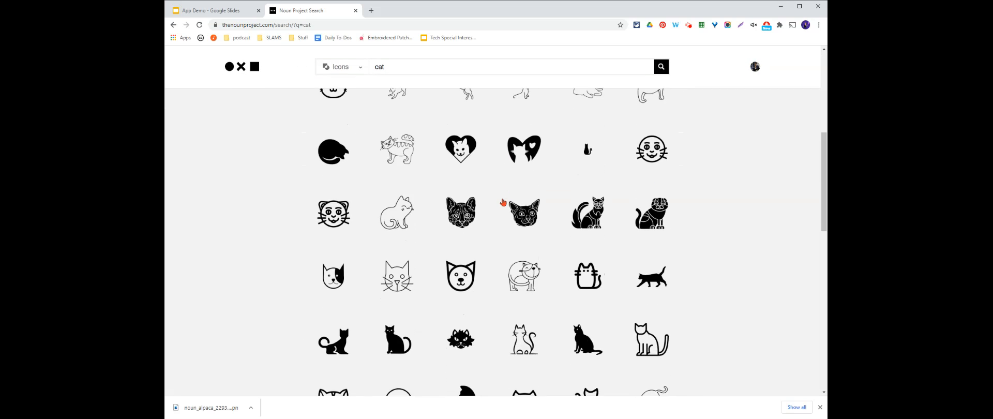
scroll(502, 201, "down", 1)
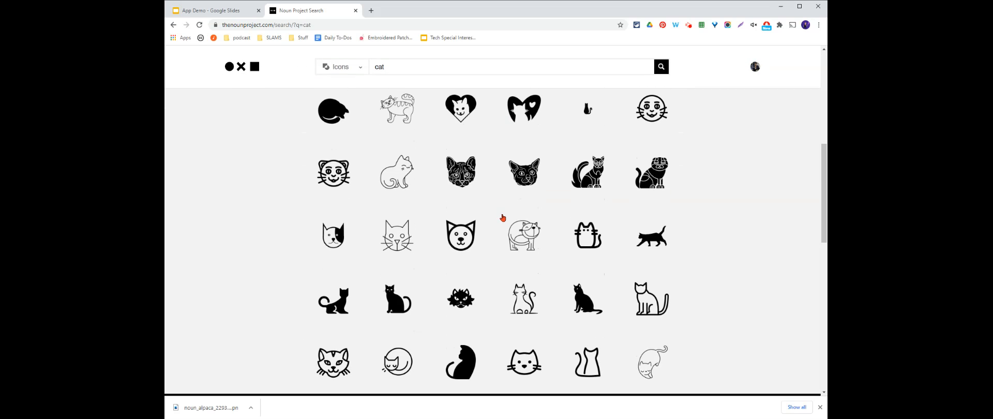
scroll(502, 218, "down", 1)
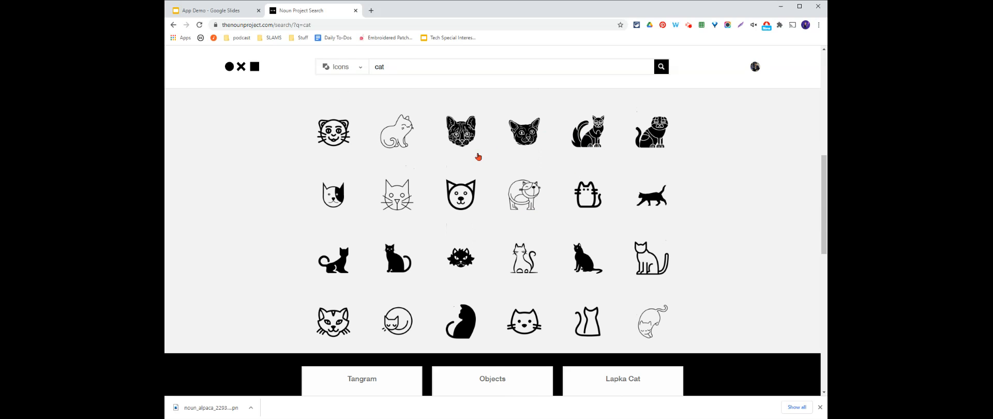
scroll(478, 156, "down", 8)
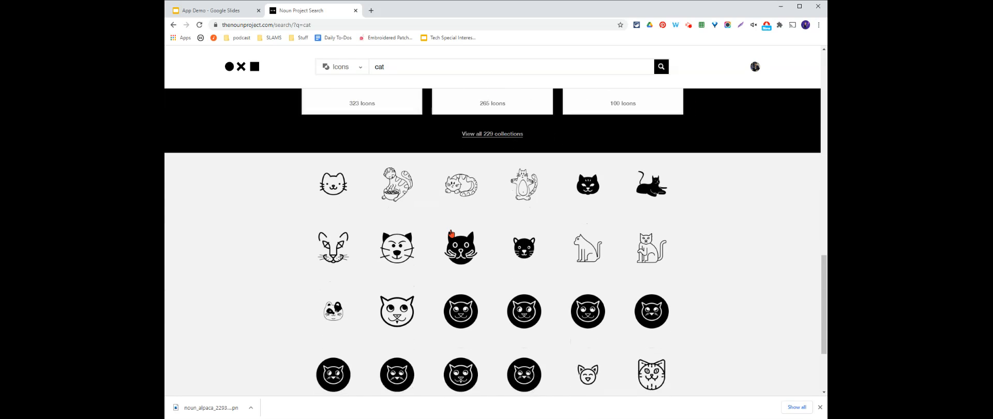
scroll(451, 234, "down", 7)
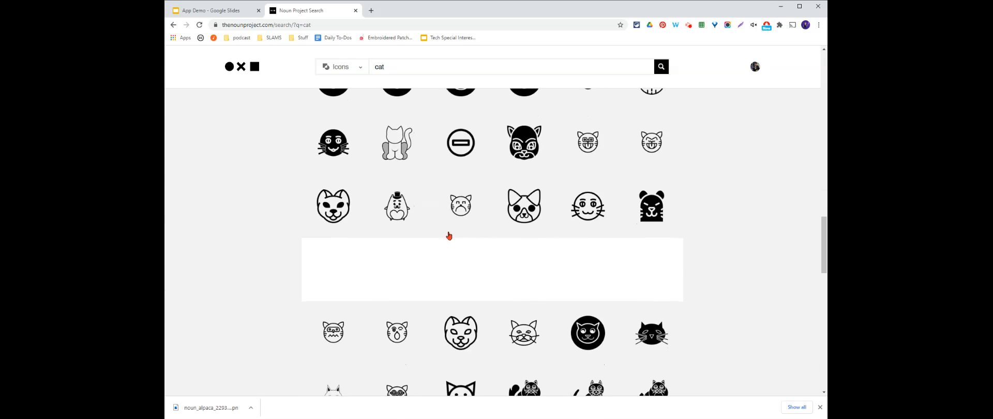
scroll(449, 236, "down", 6)
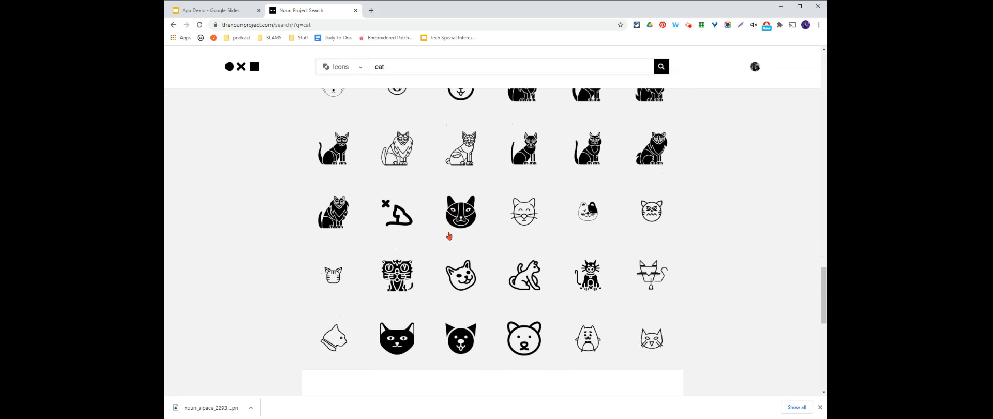
scroll(449, 236, "down", 5)
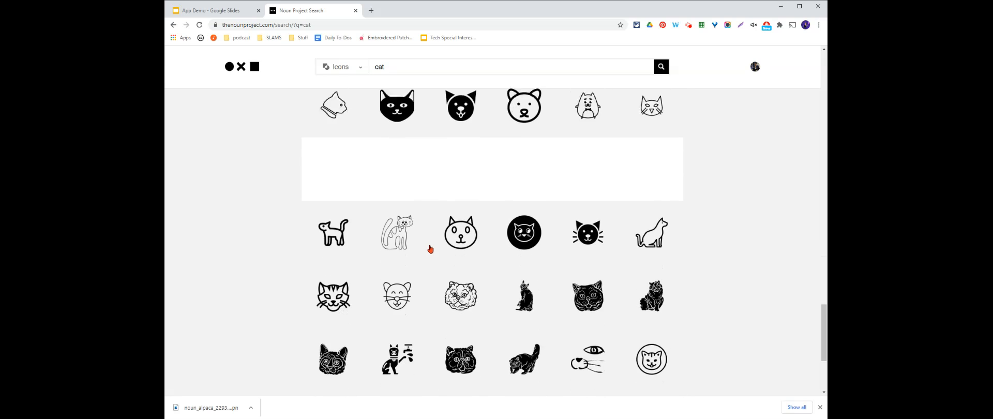
scroll(429, 249, "down", 1)
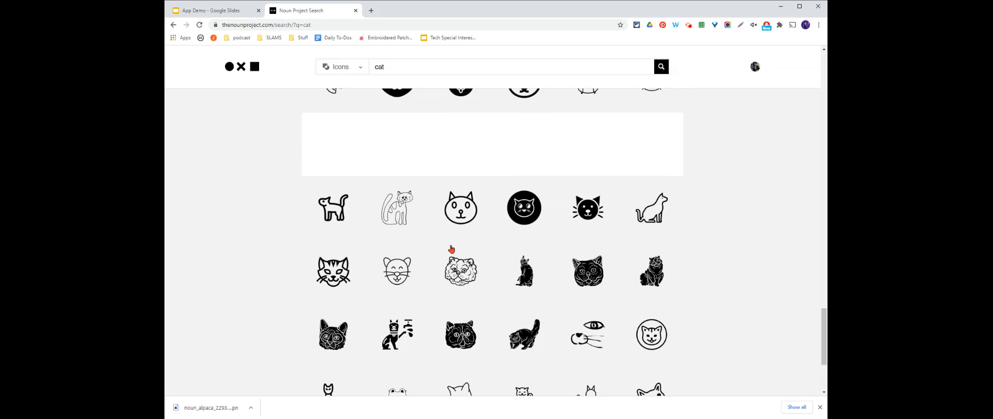
left_click(600, 209)
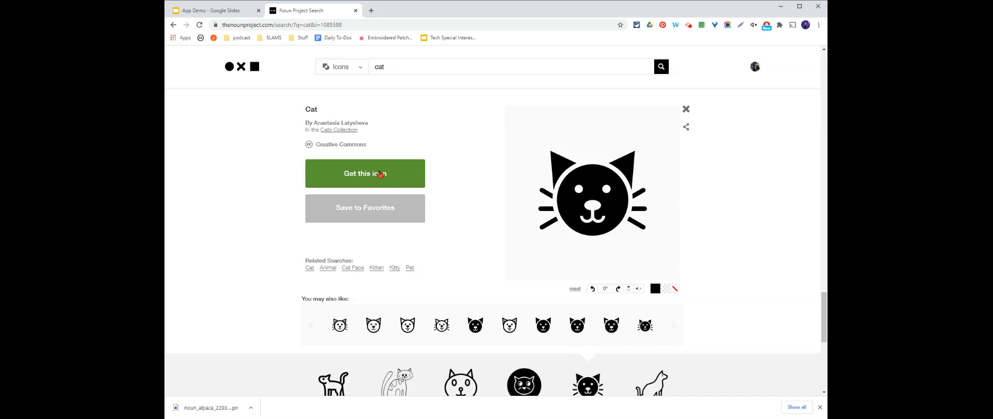
- Get the cat icon with the $0 Basic Download licence and copy its attribution text
left_click(379, 174)
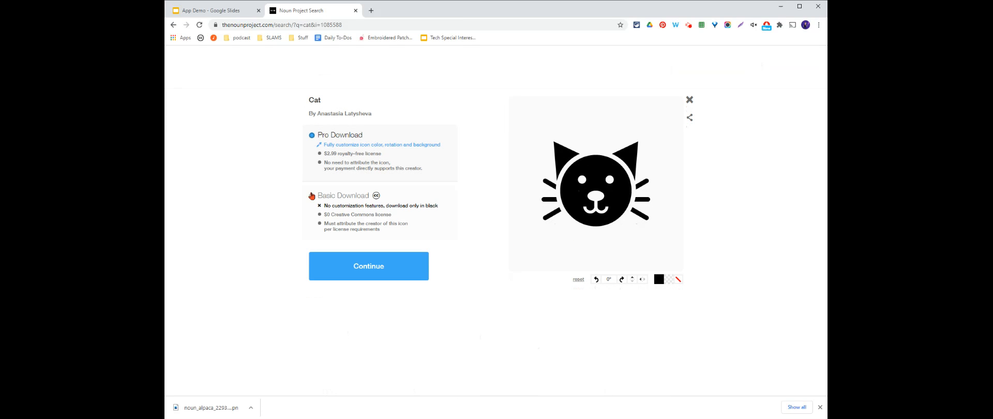
left_click(311, 196)
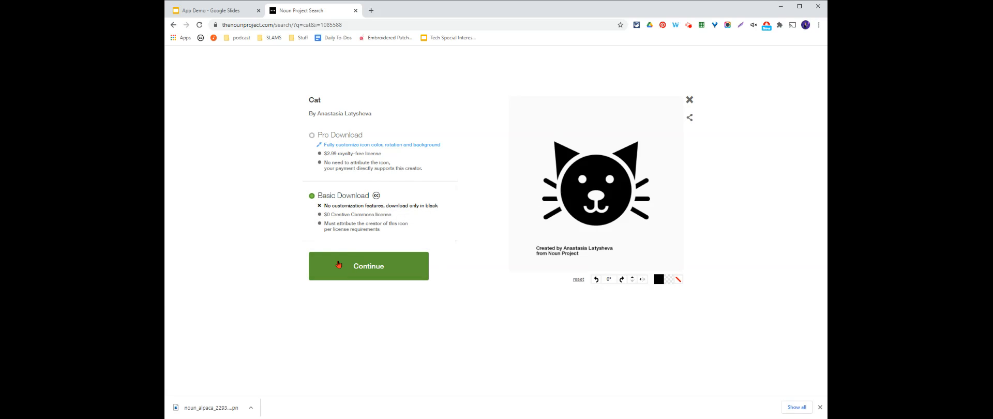
left_click(339, 264)
left_click(312, 247)
key("ctrl+c")
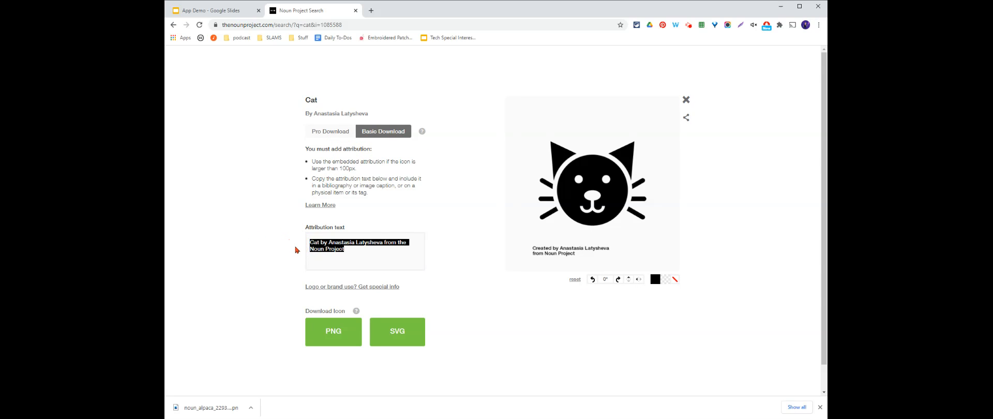
- Switch to Google Slides and paste the cat icon's attribution below the alpaca credit on the Citations slide
left_click(228, 12)
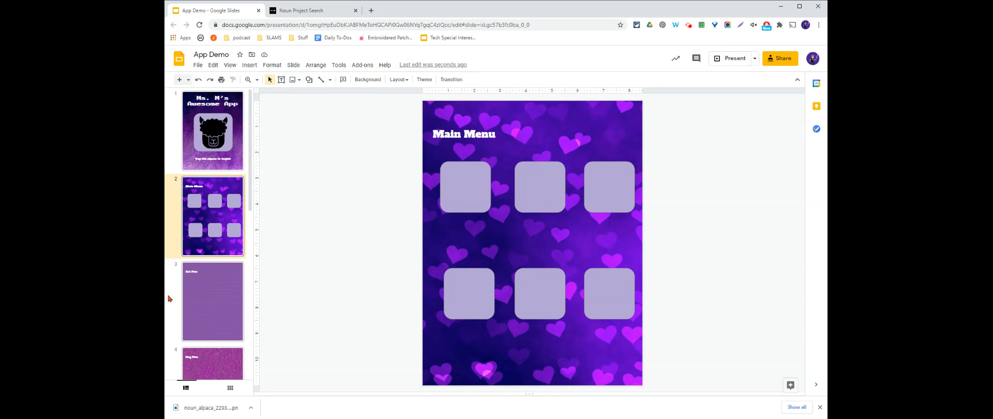
scroll(198, 293, "down", 7)
left_click(206, 319)
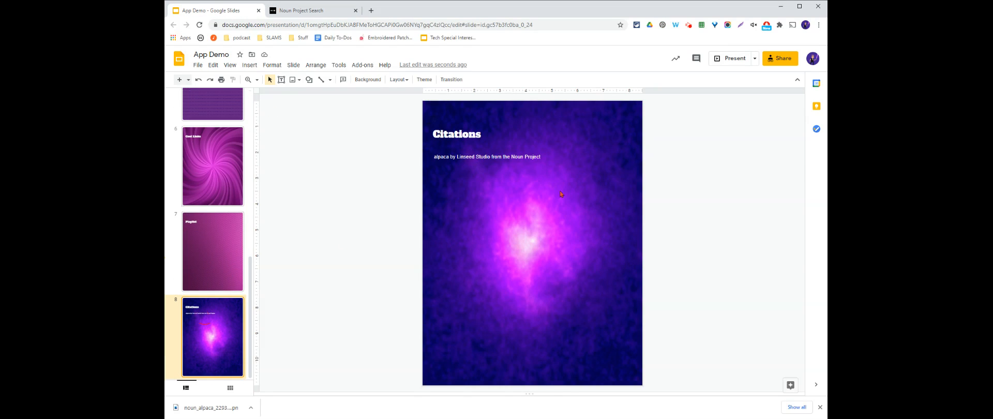
left_click(530, 166)
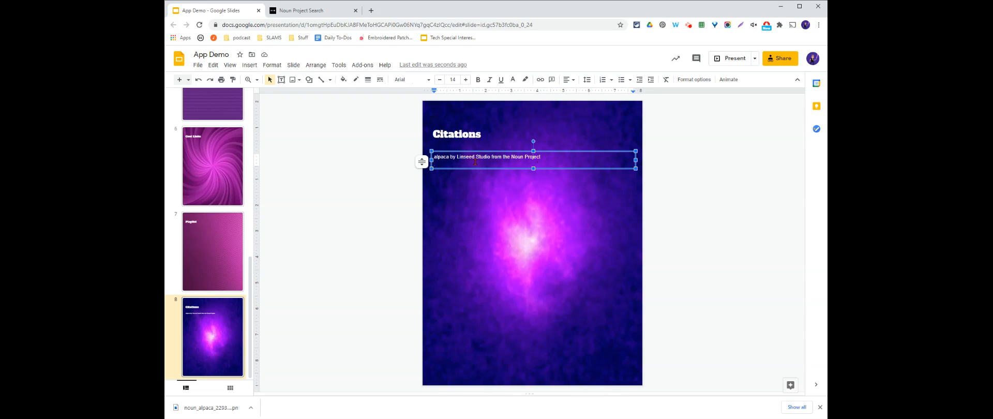
key("ctrl+v")
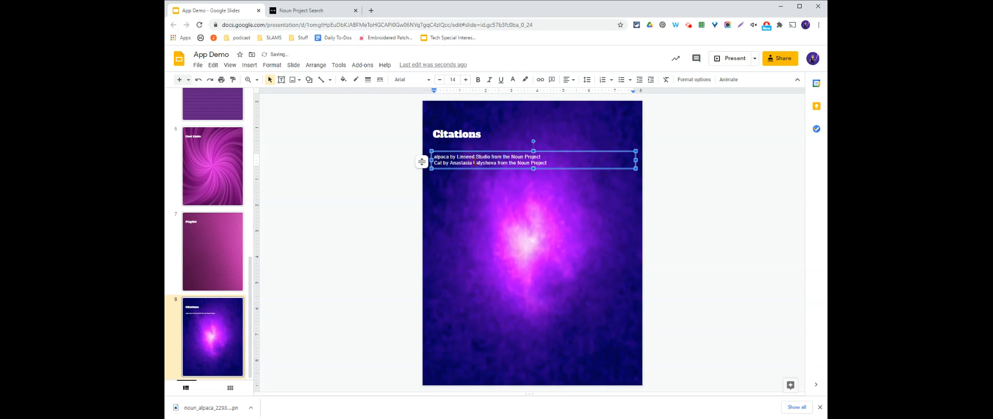
- Download the cat icon from the Noun Project as a PNG and upload it onto the Main Menu slide in Google Slides
left_click(295, 10)
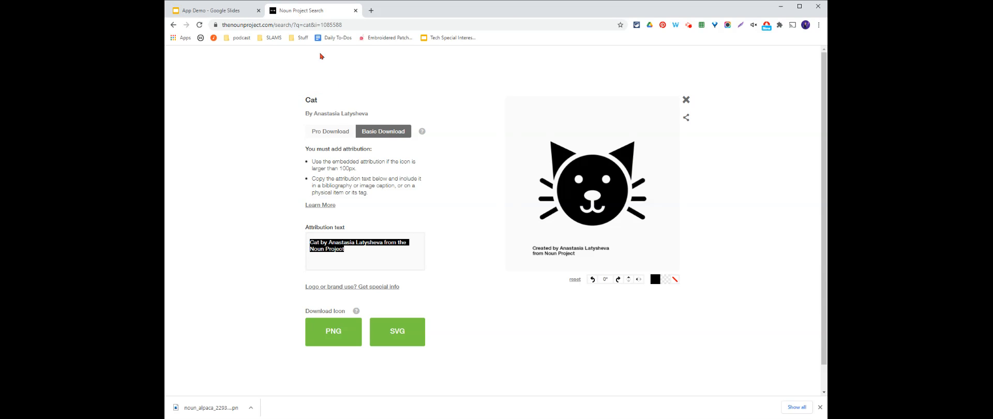
left_click(339, 331)
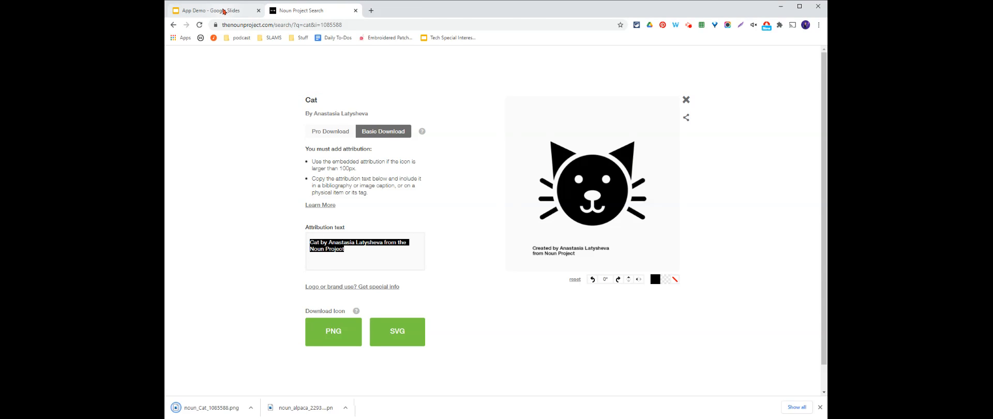
left_click(217, 10)
scroll(213, 232, "up", 10)
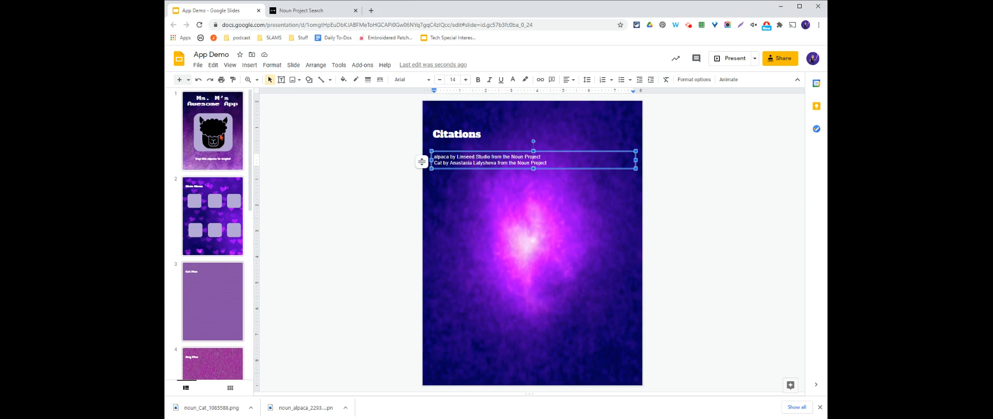
left_click(213, 202)
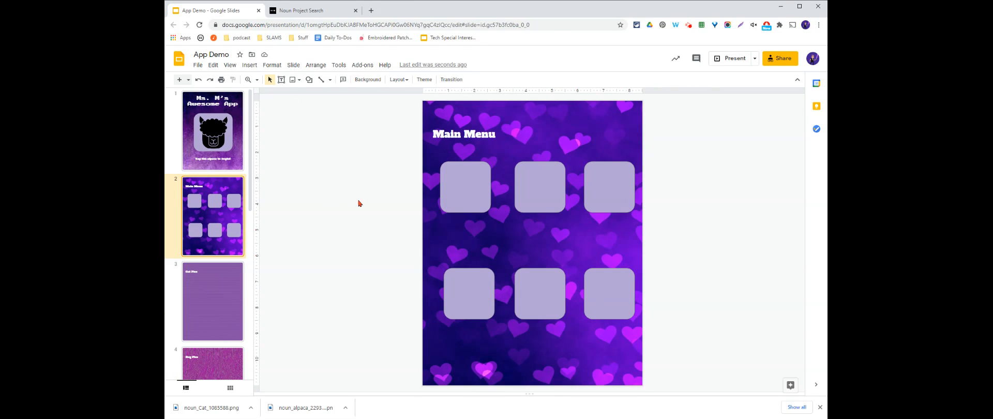
left_click(292, 79)
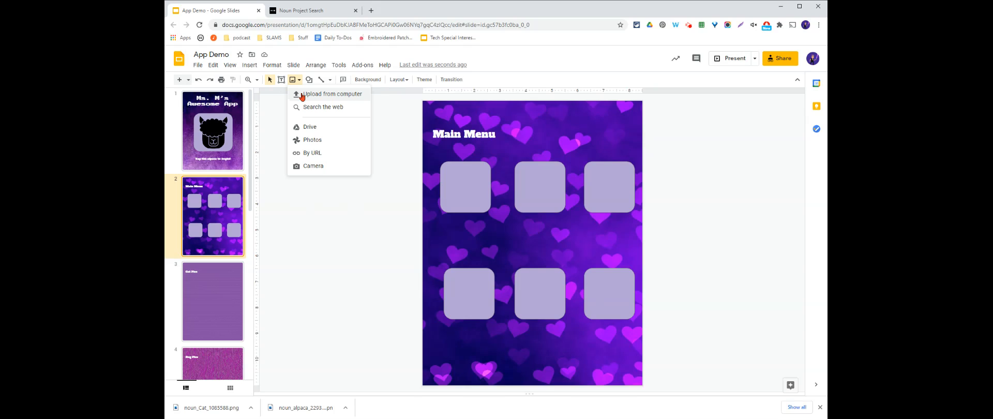
left_click(302, 95)
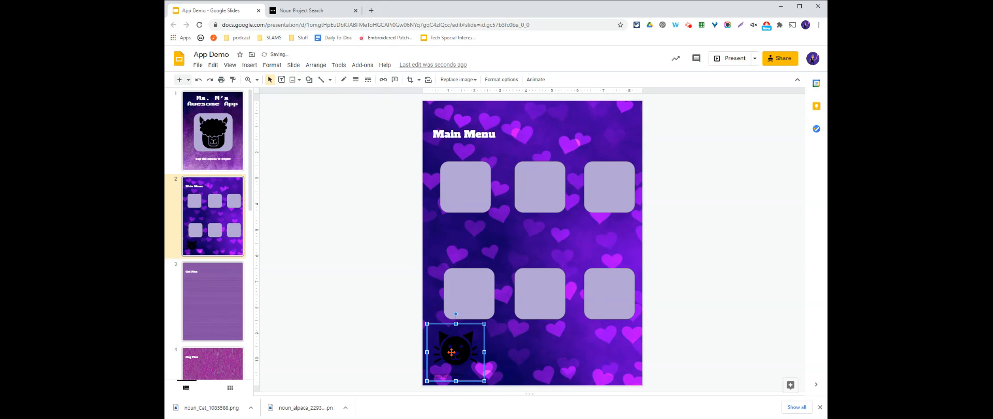
- Place the cat image on the first rounded square of the upper row and shrink it to fit inside
left_click_drag(455, 348, 464, 189)
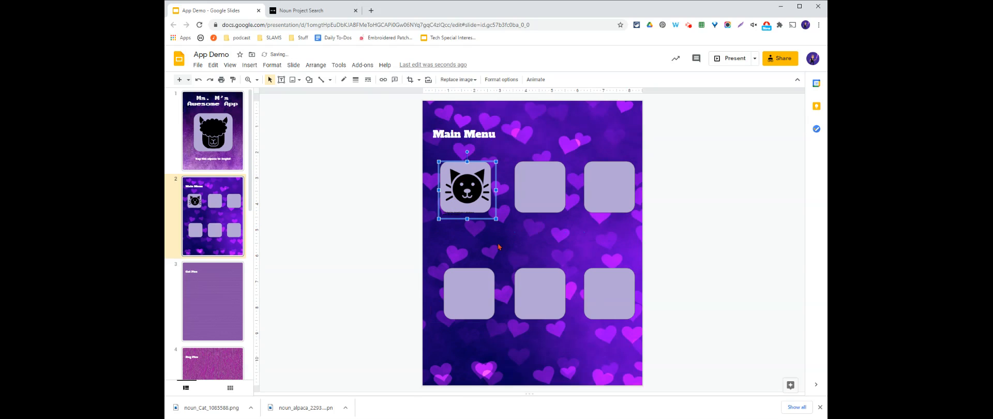
left_click_drag(493, 219, 470, 191)
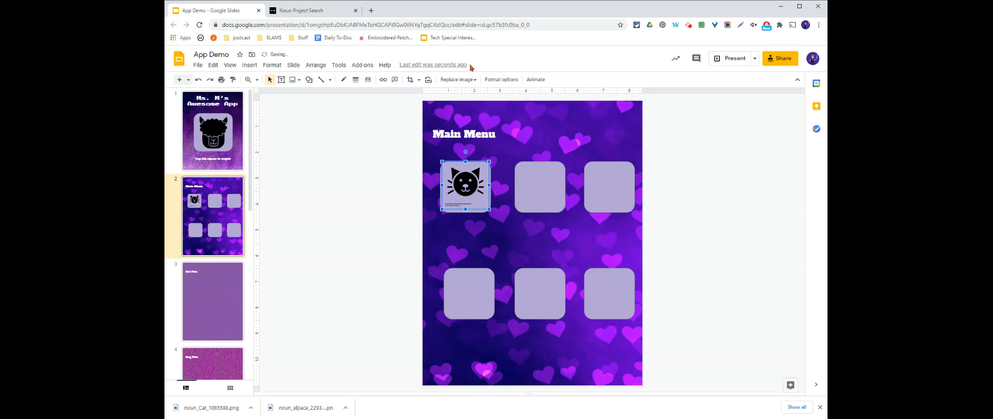
- Try to crop the attribution text off the lower edge of the cat image
left_click(410, 80)
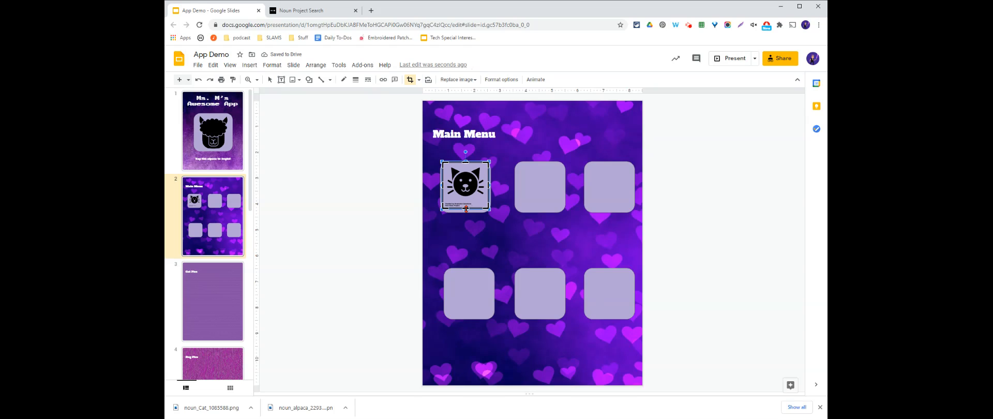
left_click_drag(466, 209, 480, 204)
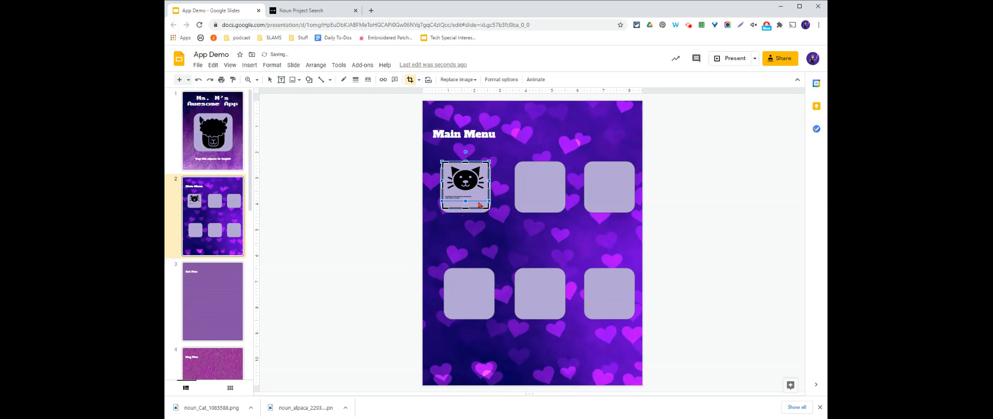
key("ctrl+z")
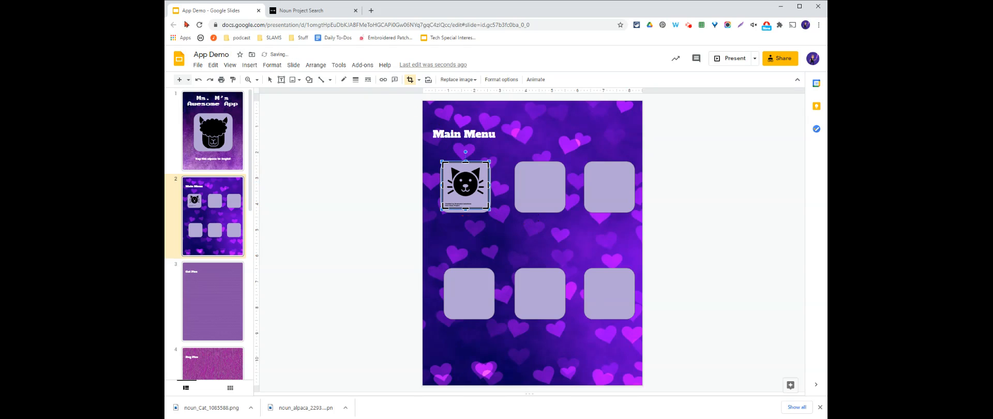
- Crop the attribution text off the lower edge of the cat image on the Main Menu slide
left_click(231, 64)
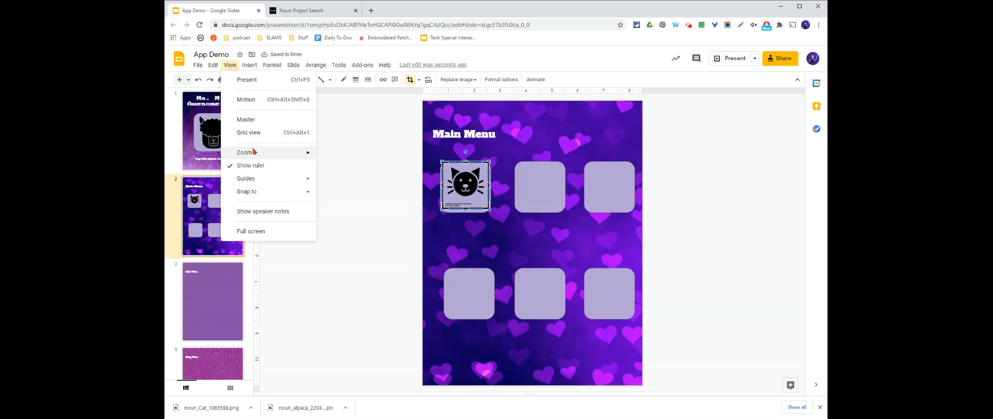
mouse_move(253, 151)
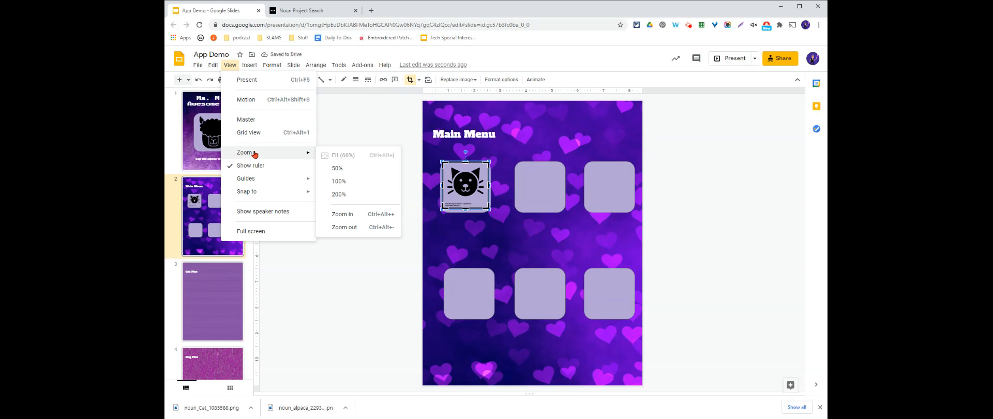
left_click(355, 219)
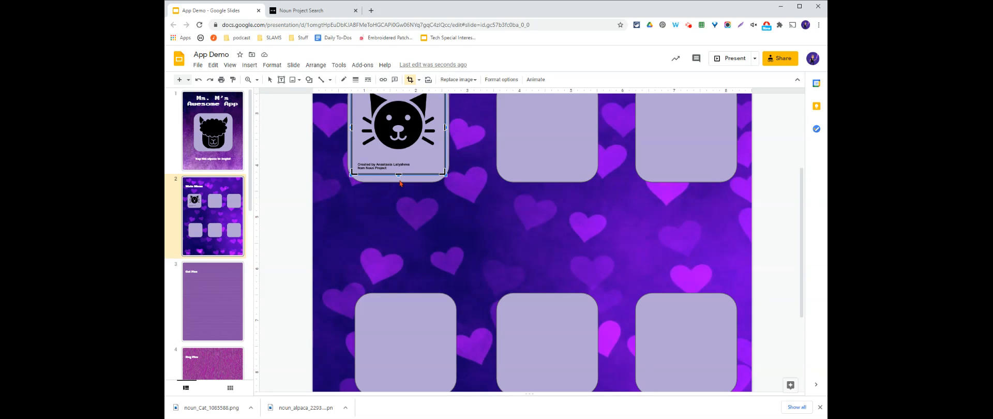
scroll(398, 174, "up", 1)
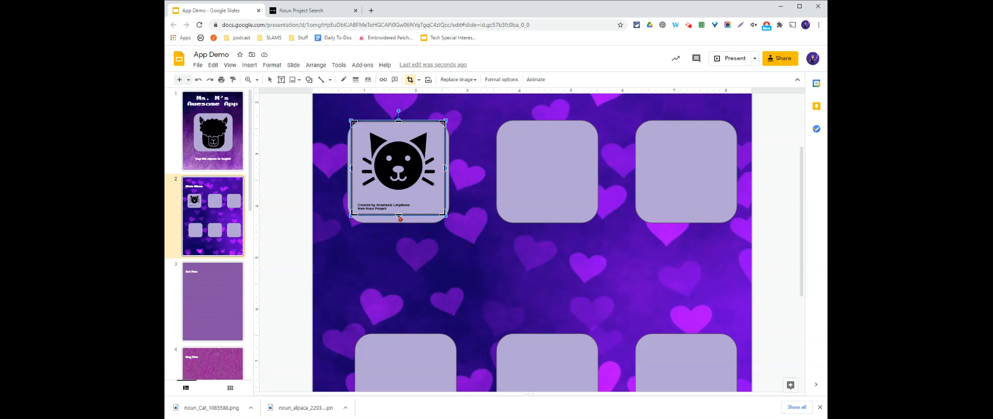
left_click_drag(398, 217, 400, 198)
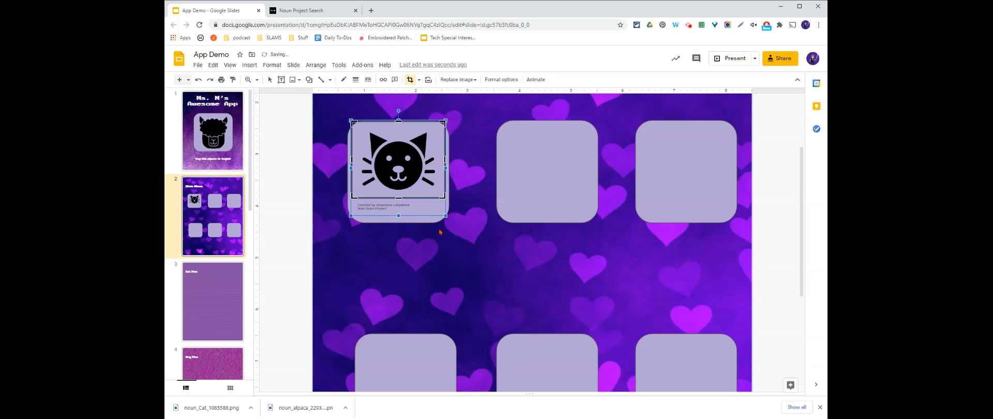
key("Return")
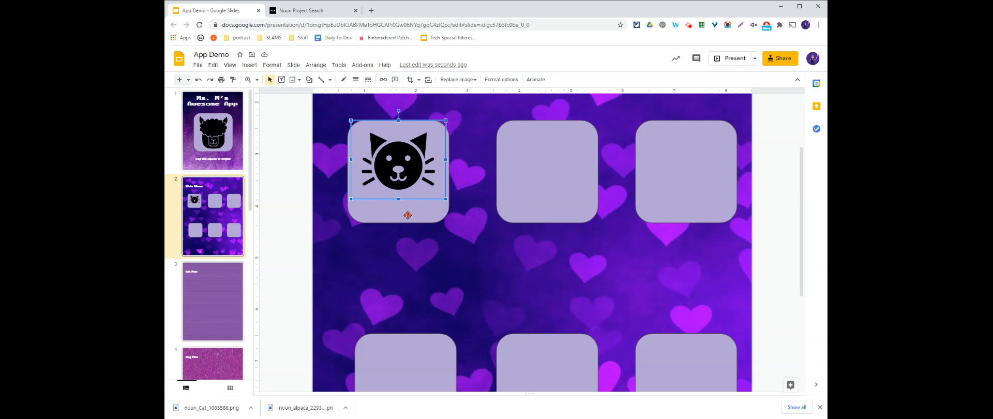
- Add a centred text box reading "CAT PICS" below the cat icon, inside the first rounded square
left_click(283, 80)
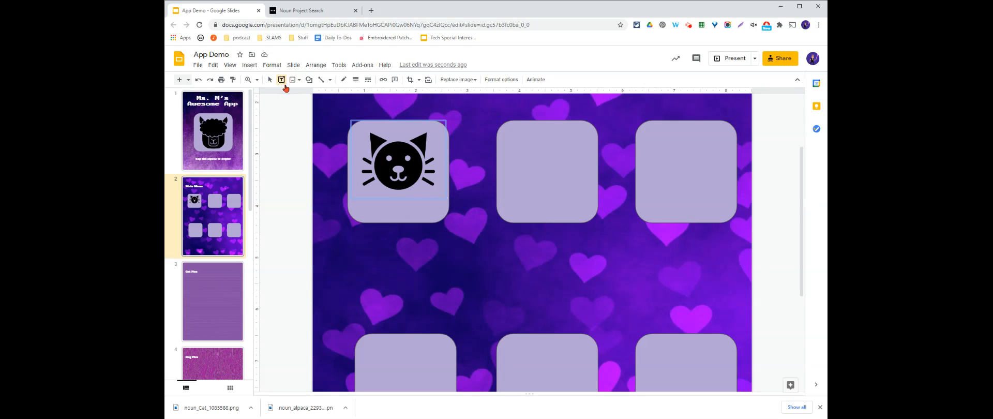
left_click_drag(348, 200, 448, 223)
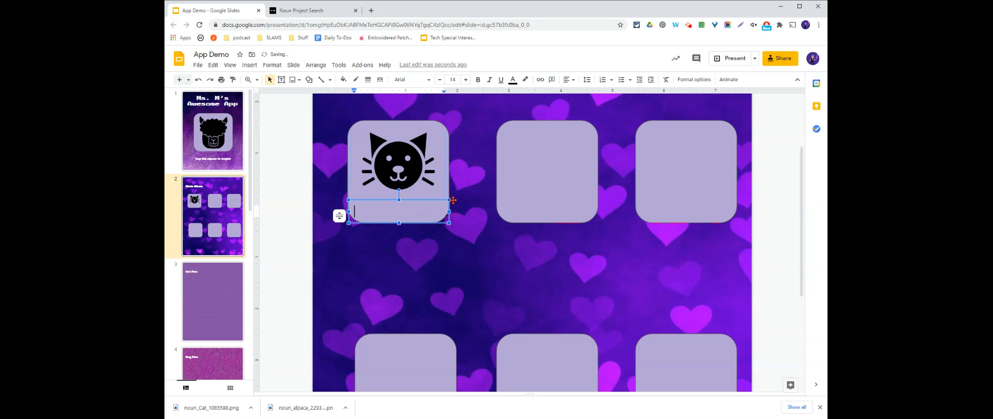
left_click(568, 79)
left_click(580, 96)
type("CAT PICS")
left_click(299, 167)
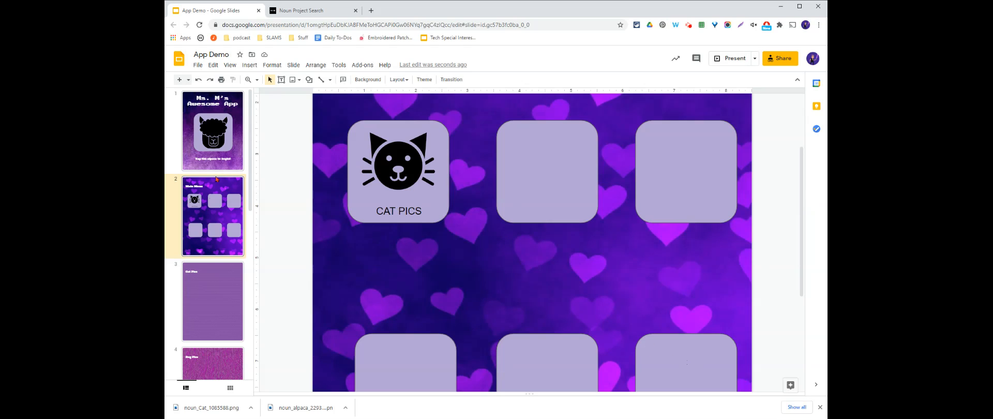
- Link the cat image to Slide 3: Cat Pics in this presentation
left_click(405, 164)
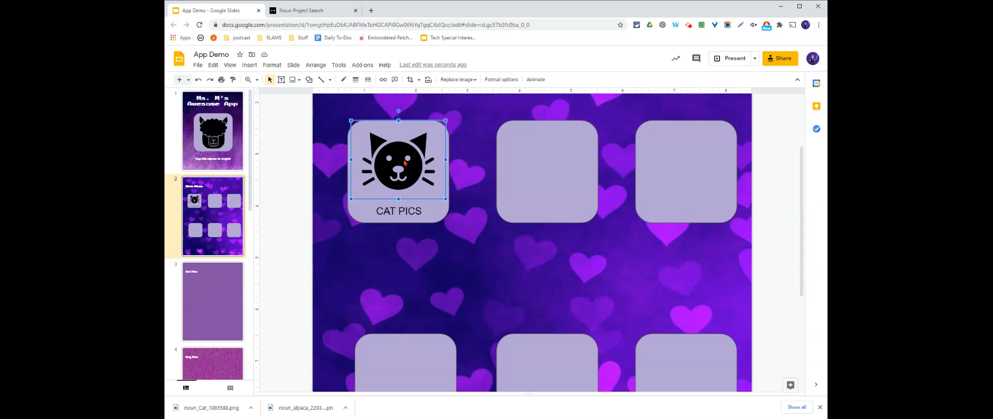
left_click(384, 80)
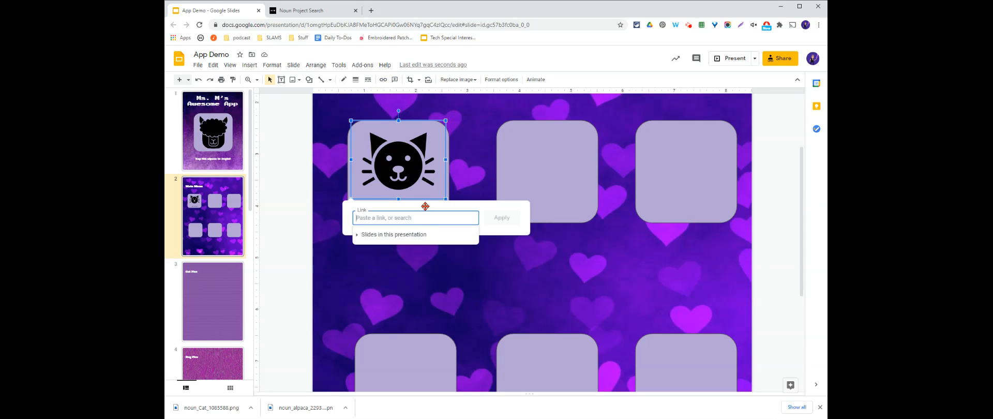
left_click(403, 238)
scroll(424, 258, "down", 2)
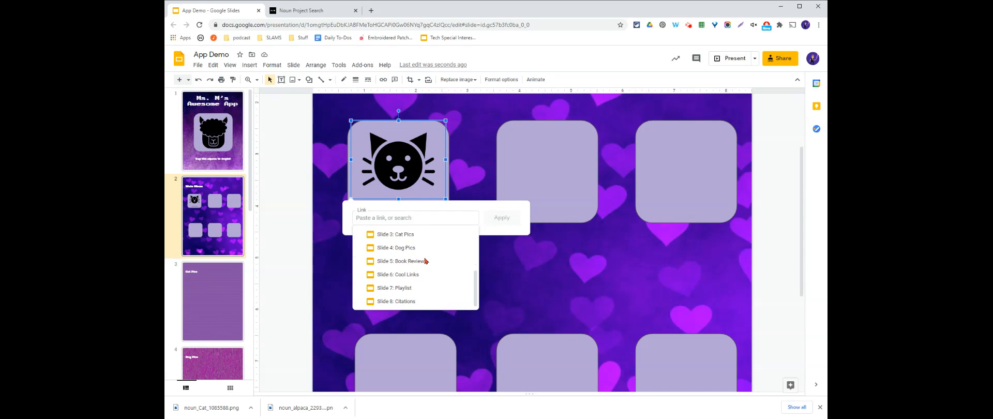
left_click(407, 236)
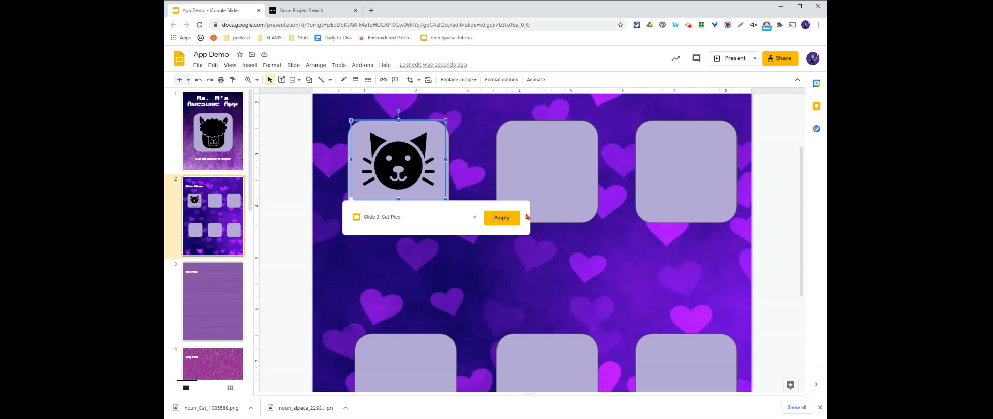
left_click(502, 218)
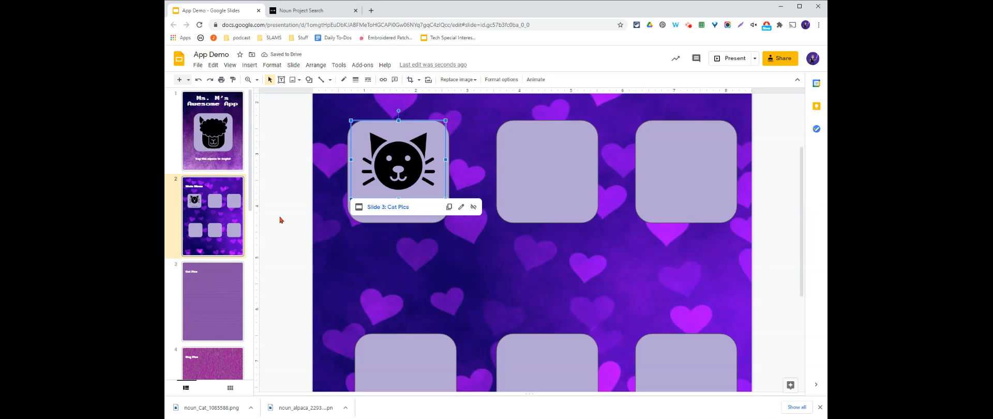
left_click(689, 25)
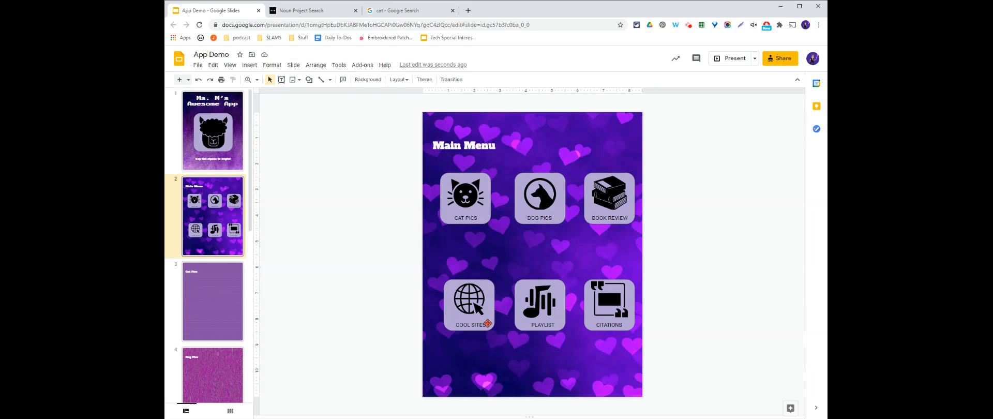
- Check the icon credits on the Citations slide and return to the Main Menu slide
scroll(196, 221, "down", 7)
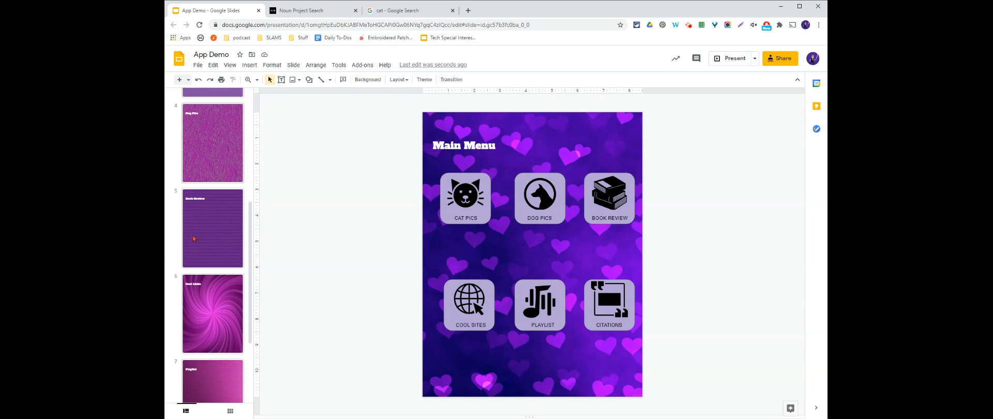
left_click(202, 362)
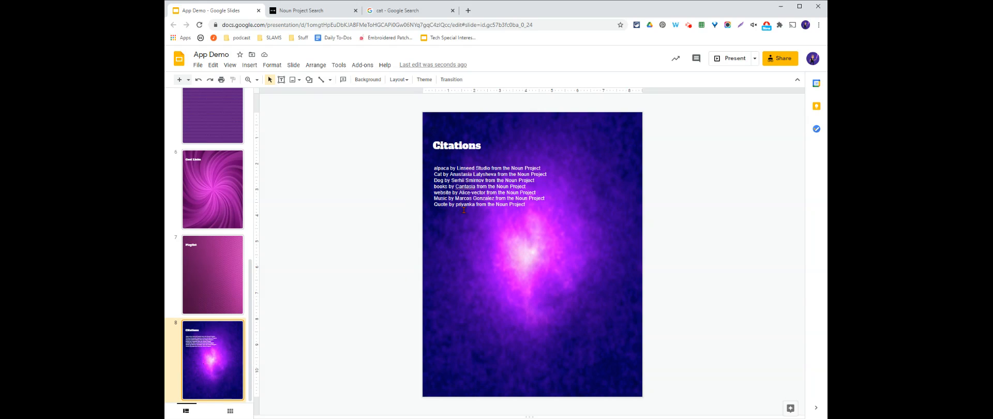
scroll(231, 365, "up", 7)
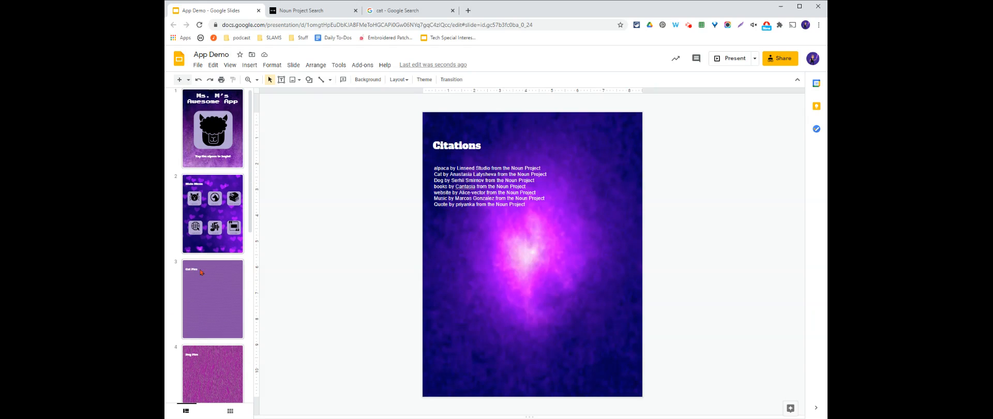
left_click(201, 212)
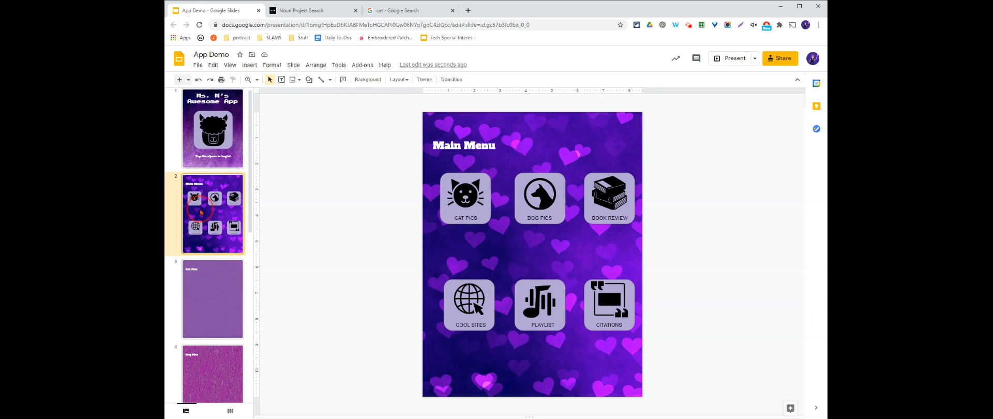
- Link the stacked books icon above the BOOK REVIEW label to Slide 5: Book Review
left_click(544, 199)
left_click(605, 193)
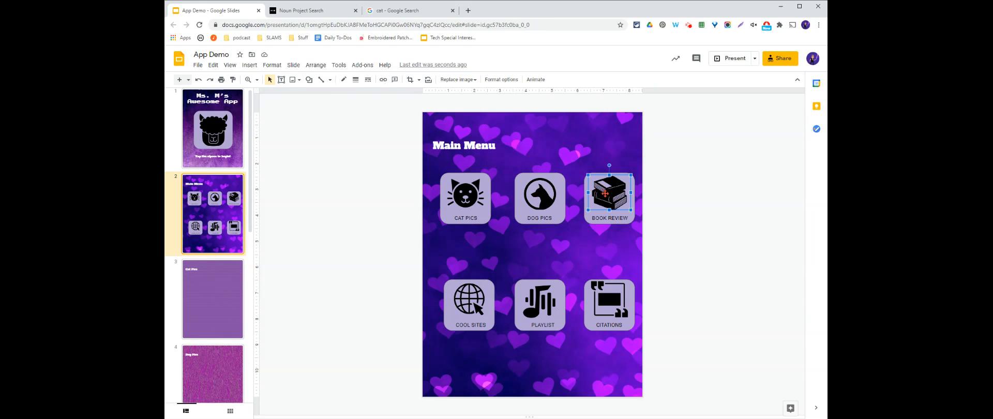
left_click(383, 79)
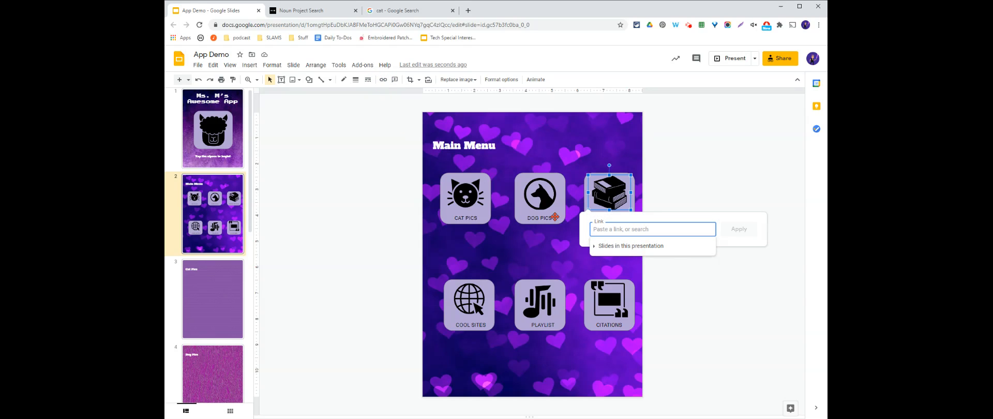
left_click(611, 247)
scroll(659, 287, "down", 1)
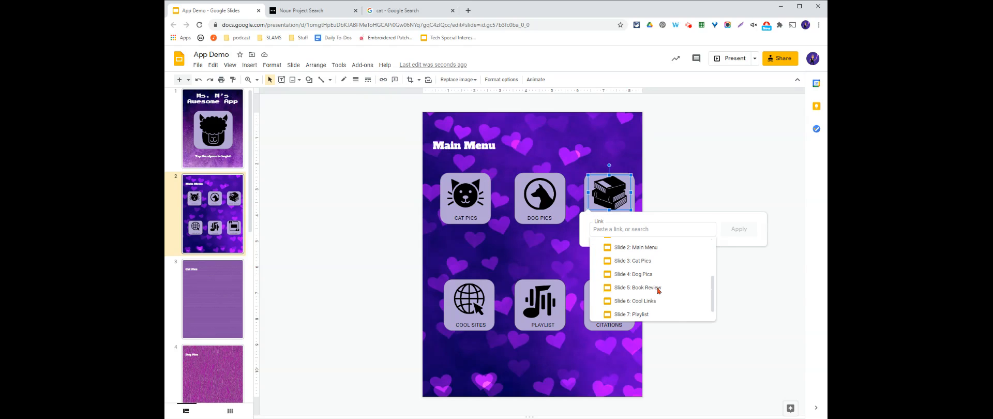
left_click(659, 290)
left_click(736, 228)
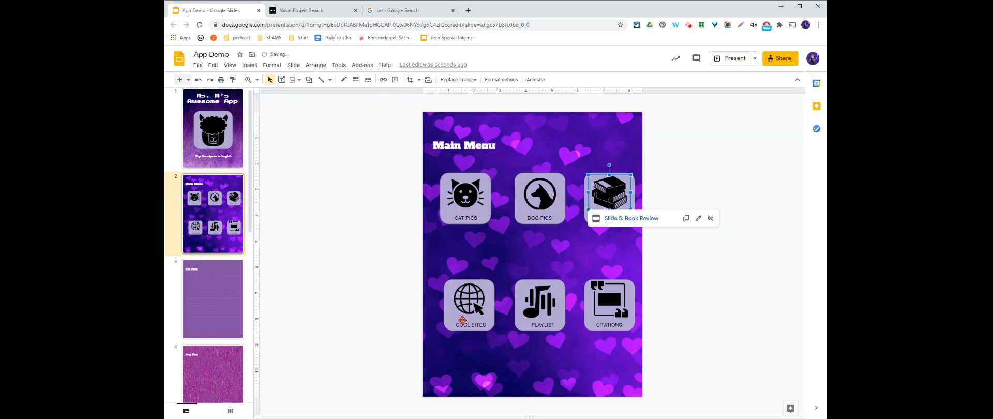
- Add a slide link to the globe icon above the COOL SITES label
left_click(469, 305)
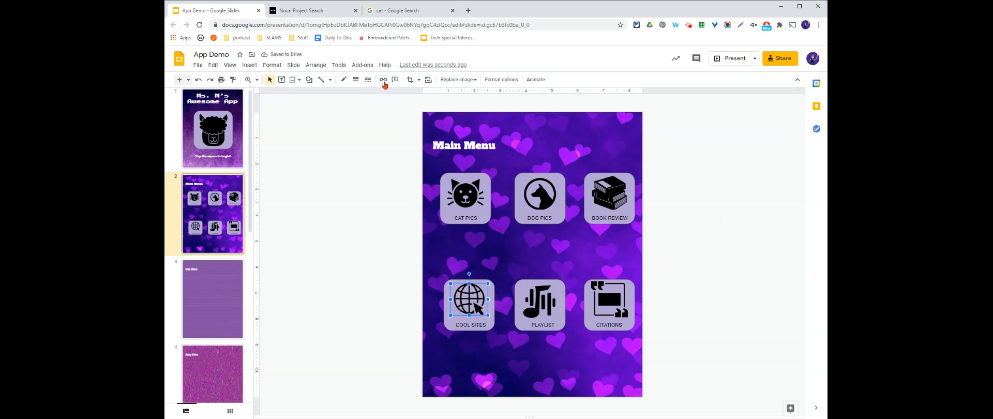